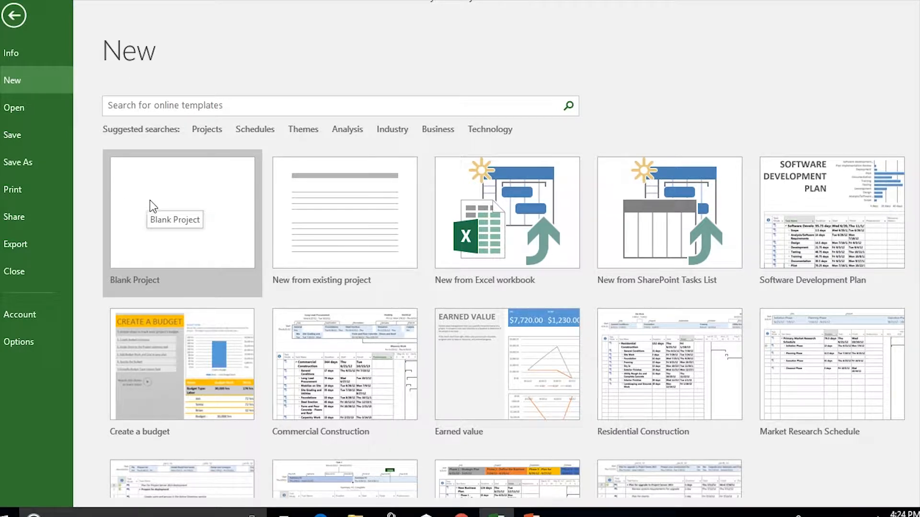
# Create a blank project and enter a first task named "fractal research".
pyautogui.click(186, 235)
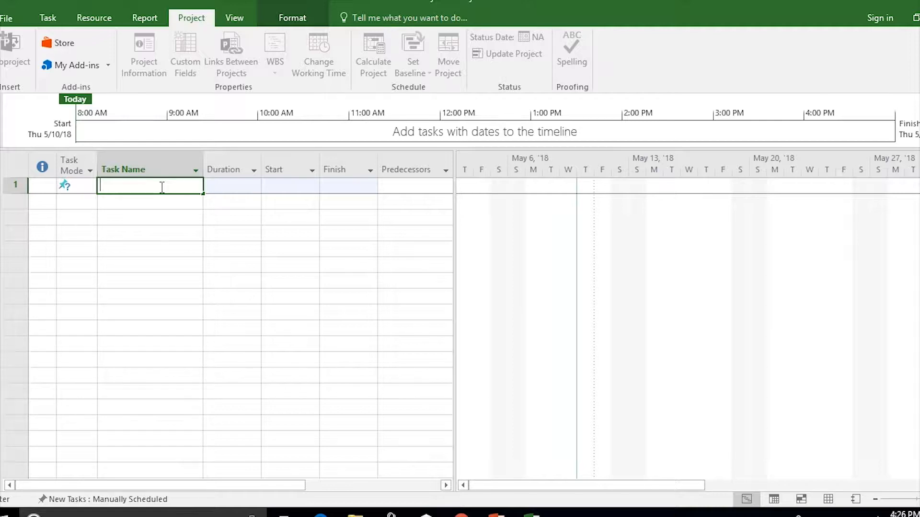
pyautogui.write('fractal research')
pyautogui.press('Tab')
pyautogui.press('Tab')
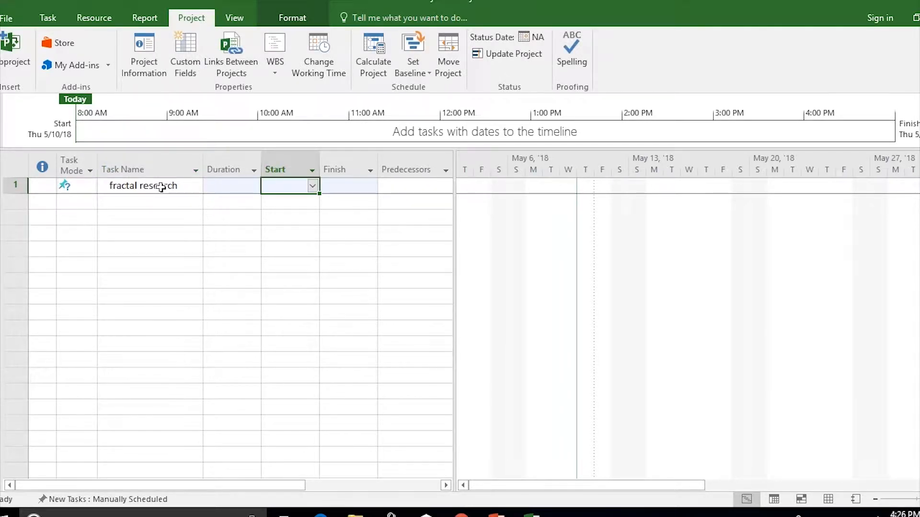
# Set the fractal research task to start Fri 5/11/18 and finish Sat 5/12/18.
pyautogui.click(312, 187)
pyautogui.click(288, 240)
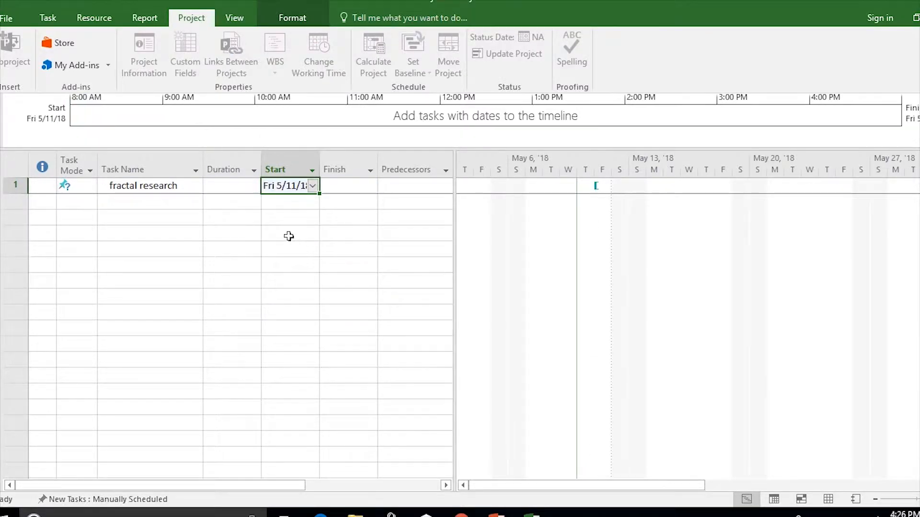
pyautogui.click(365, 186)
pyautogui.click(370, 185)
pyautogui.click(363, 241)
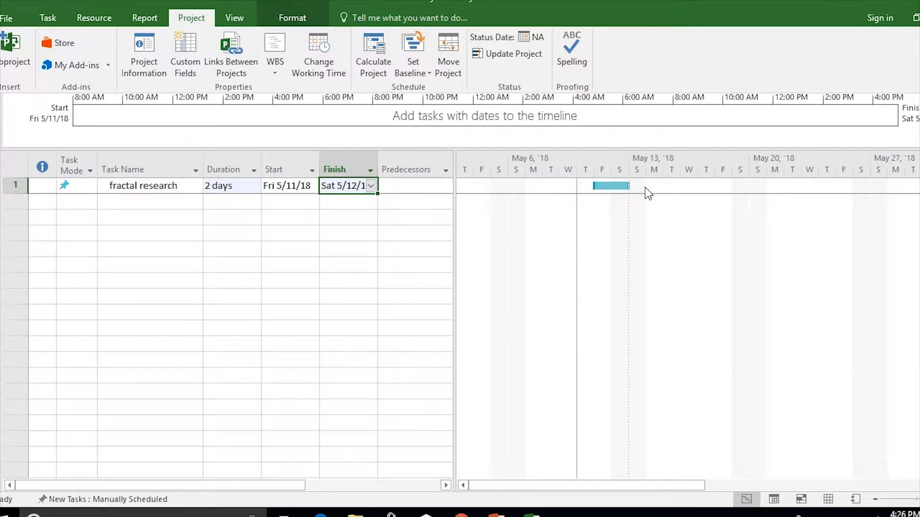
# Format the fractal research Gantt bar with a dark gray end color.
pyautogui.moveTo(621, 185)
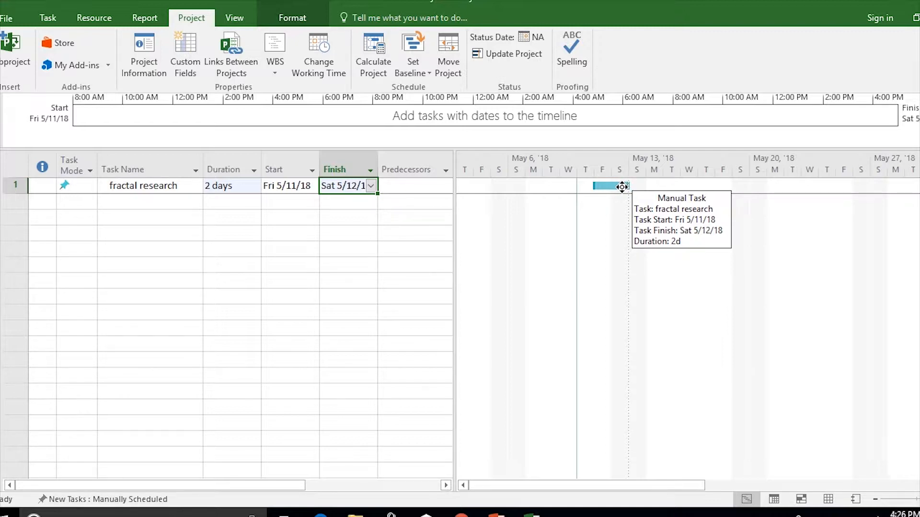
pyautogui.rightClick(621, 187)
pyautogui.click(611, 187)
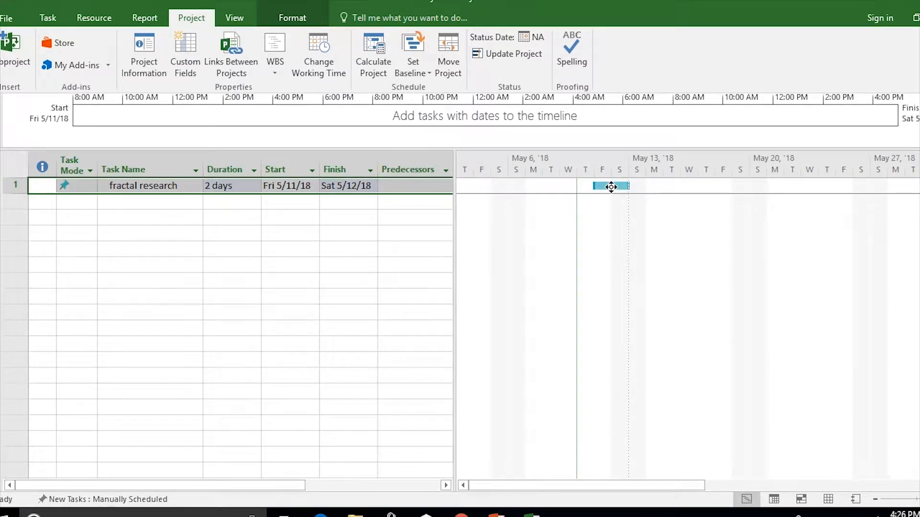
pyautogui.doubleClick(611, 189)
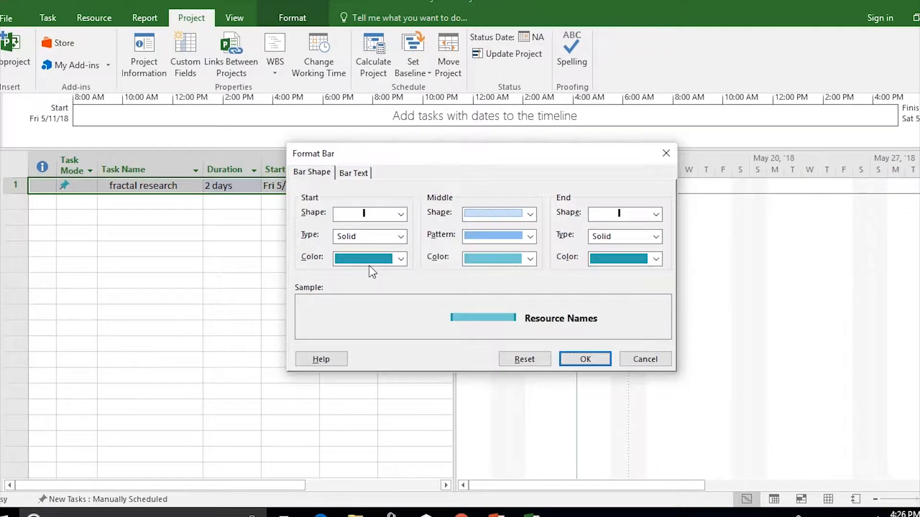
pyautogui.click(399, 261)
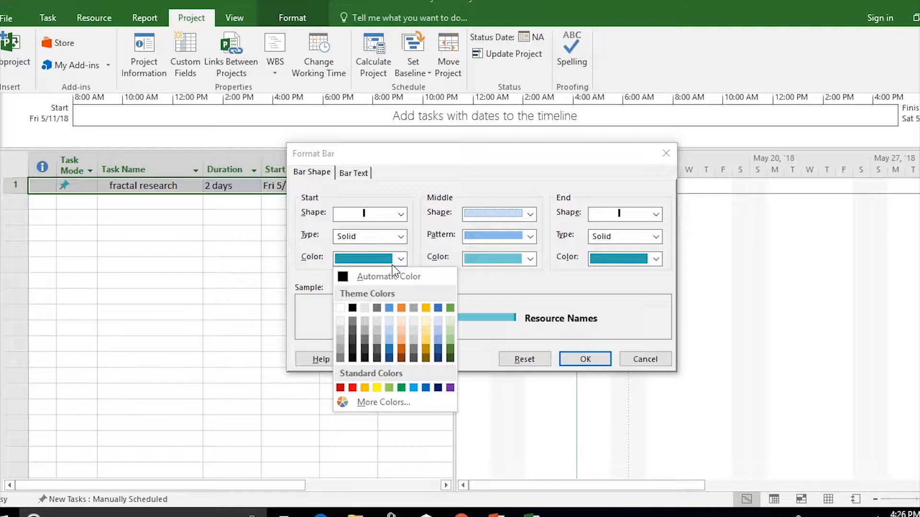
pyautogui.click(392, 265)
pyautogui.click(656, 259)
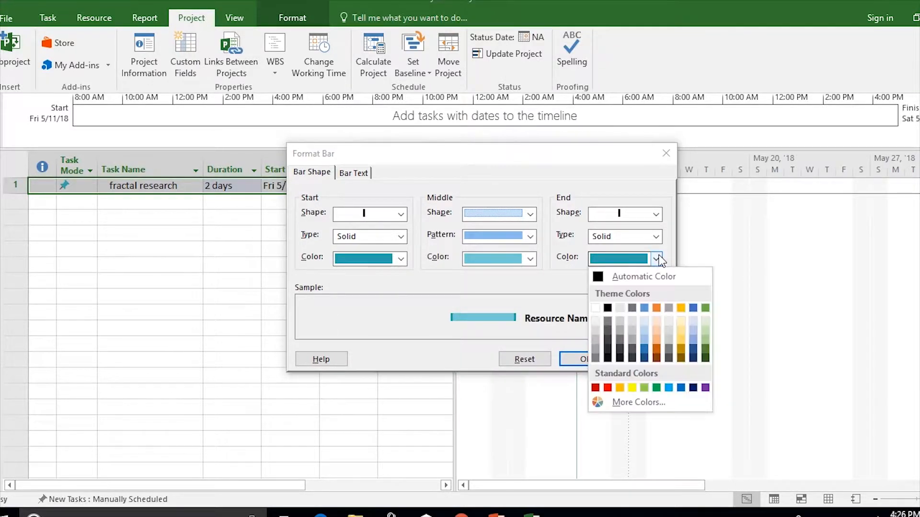
pyautogui.click(633, 308)
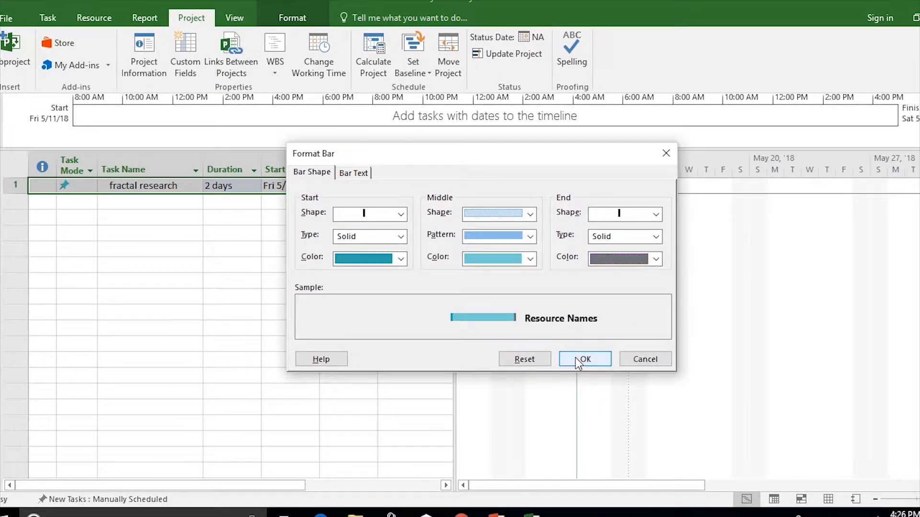
pyautogui.click(578, 360)
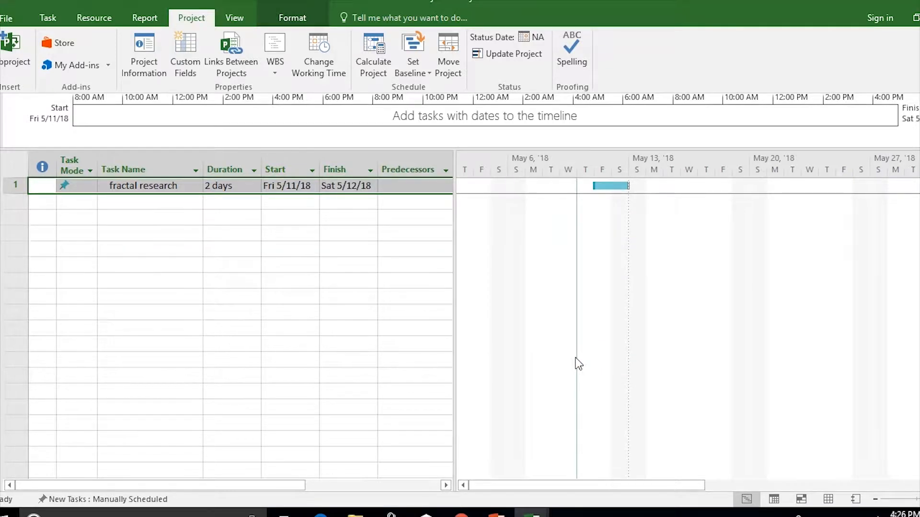
pyautogui.rightClick(135, 190)
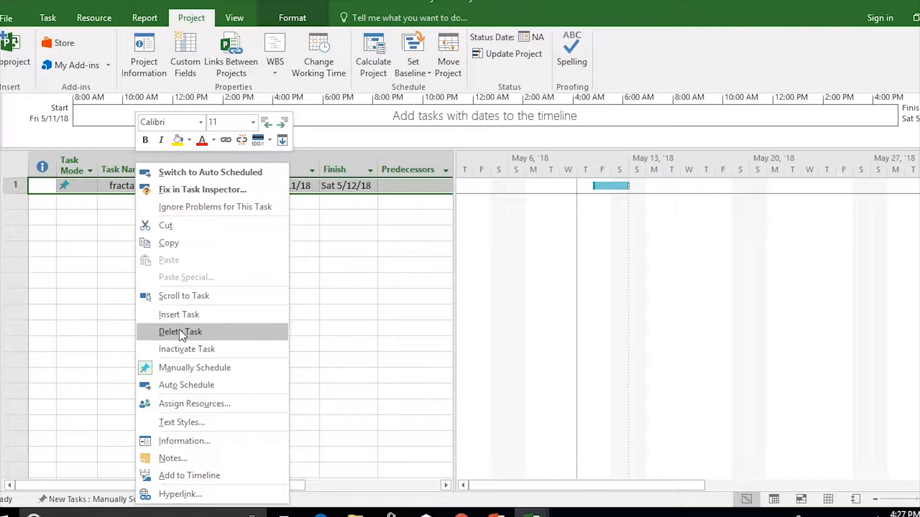
pyautogui.click(436, 334)
pyautogui.moveTo(617, 185)
pyautogui.mouseDown()
pyautogui.moveTo(665, 184)
pyautogui.moveTo(608, 185)
pyautogui.moveTo(640, 185)
pyautogui.moveTo(617, 187)
pyautogui.mouseUp()
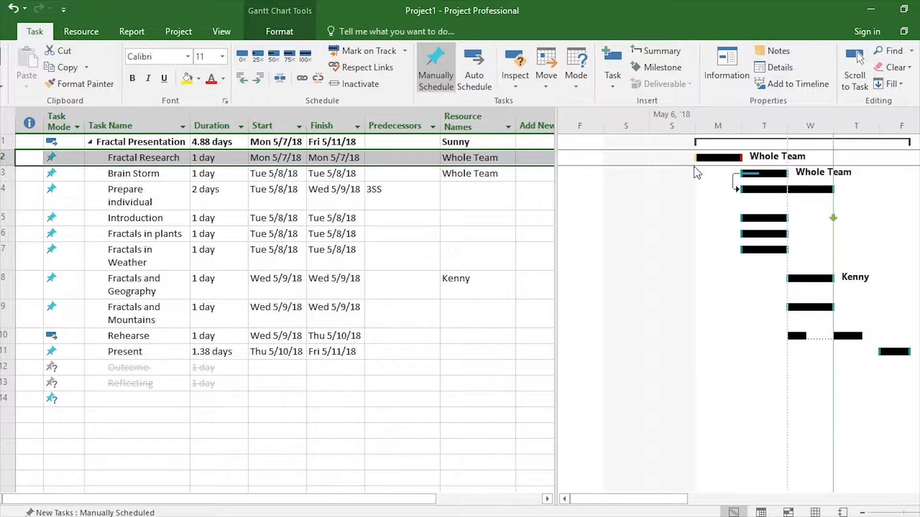
# Format the middle of the Fractal Research Gantt bar with a dotted pattern and a blue color.
pyautogui.doubleClick(715, 158)
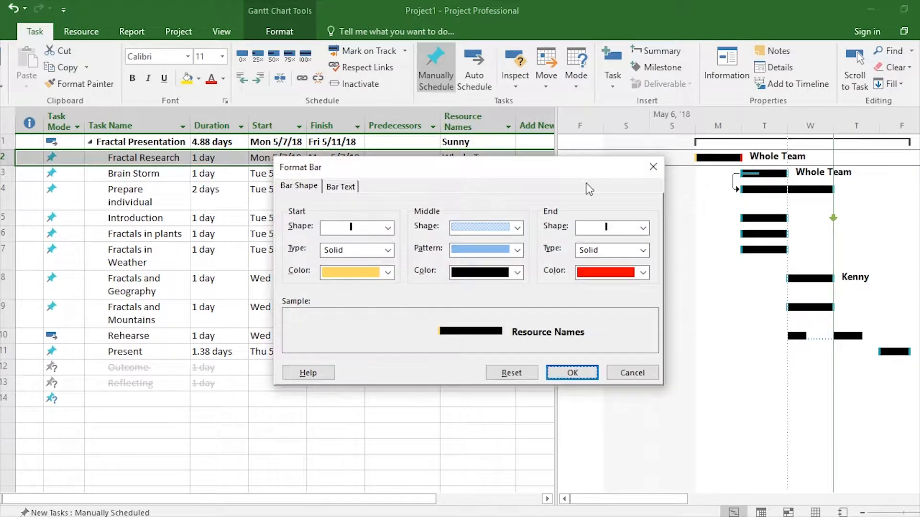
pyautogui.click(518, 227)
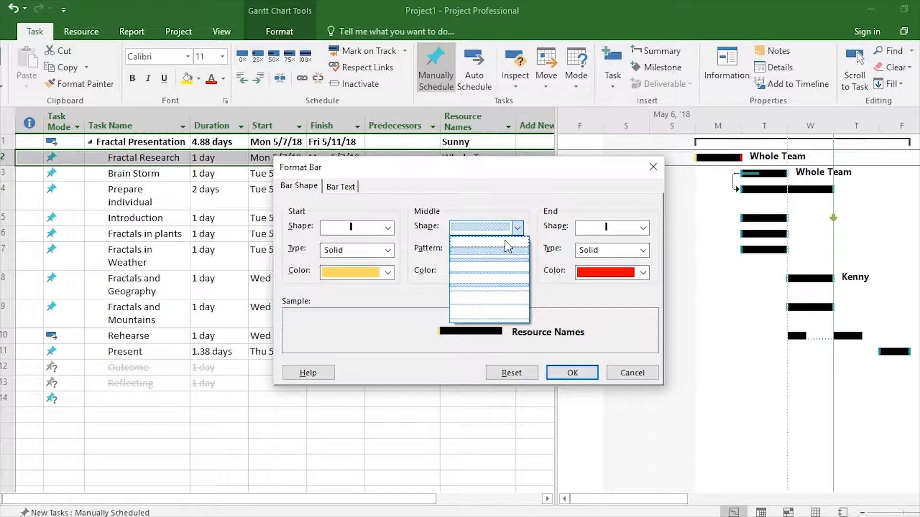
pyautogui.click(507, 262)
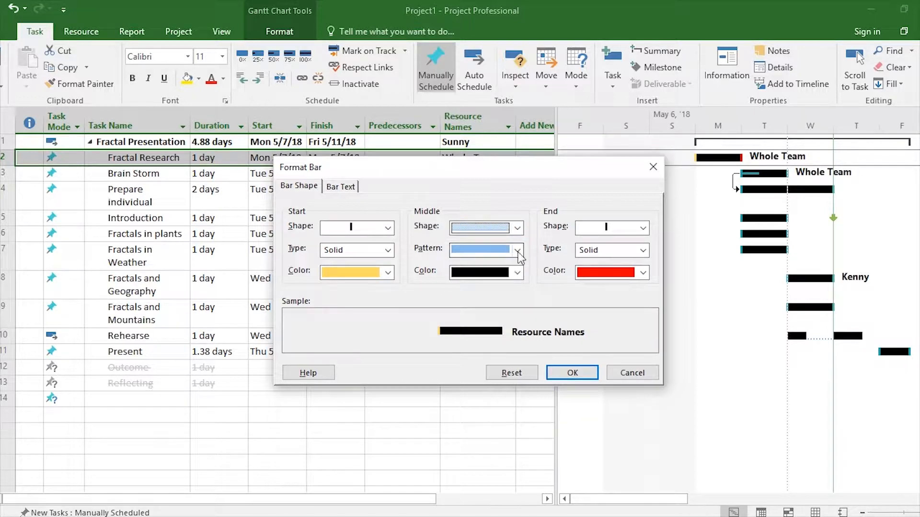
pyautogui.click(518, 250)
pyautogui.click(494, 308)
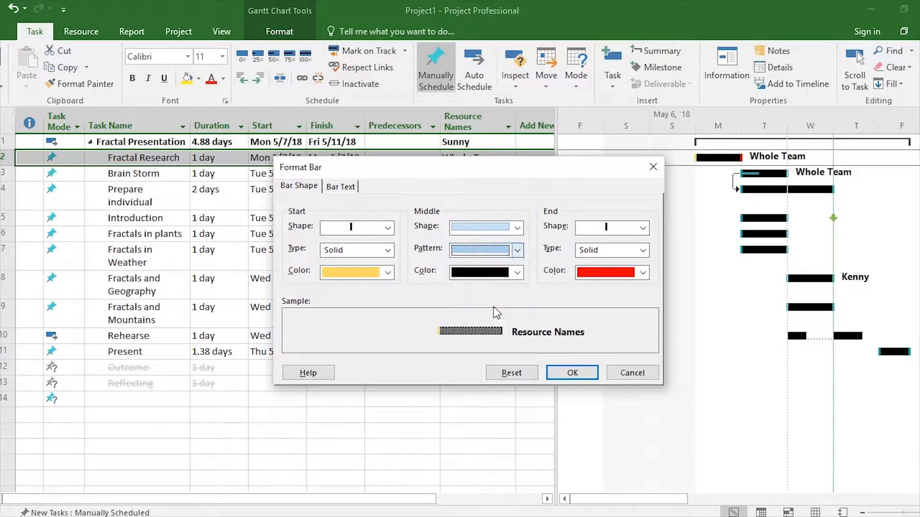
pyautogui.click(518, 272)
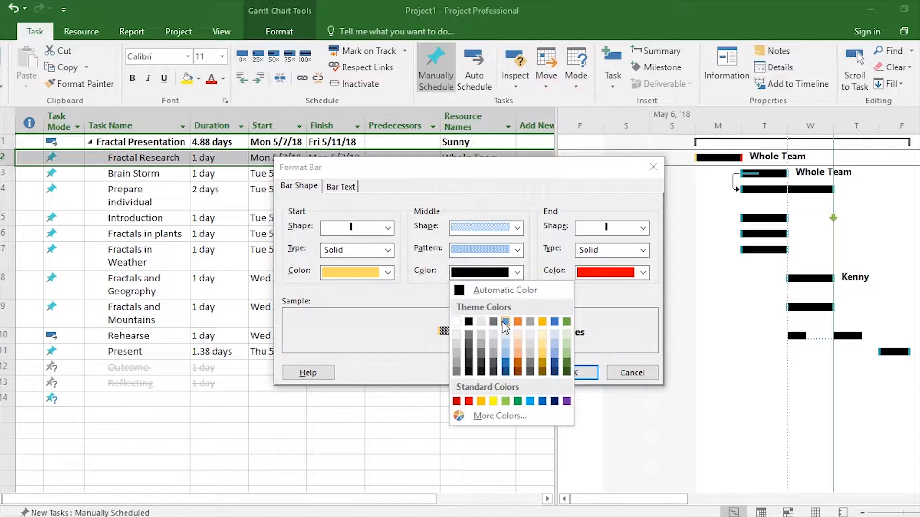
pyautogui.click(506, 321)
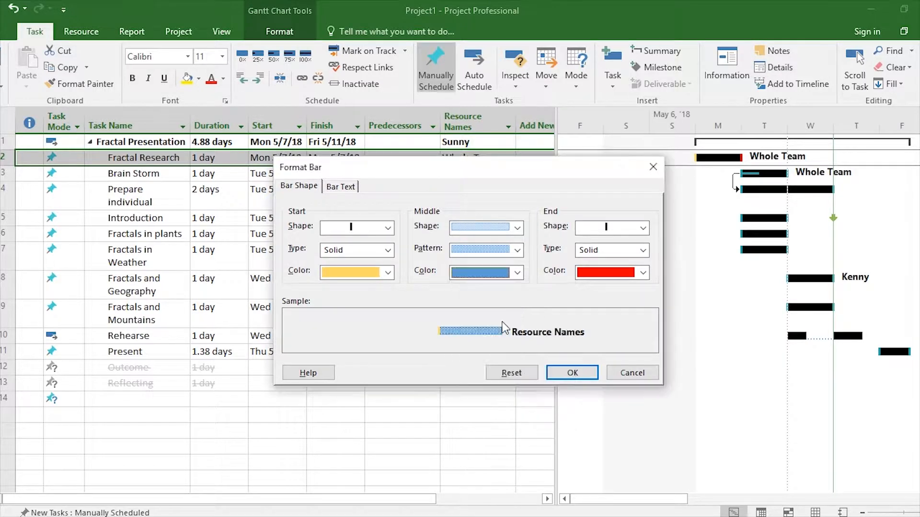
pyautogui.click(569, 373)
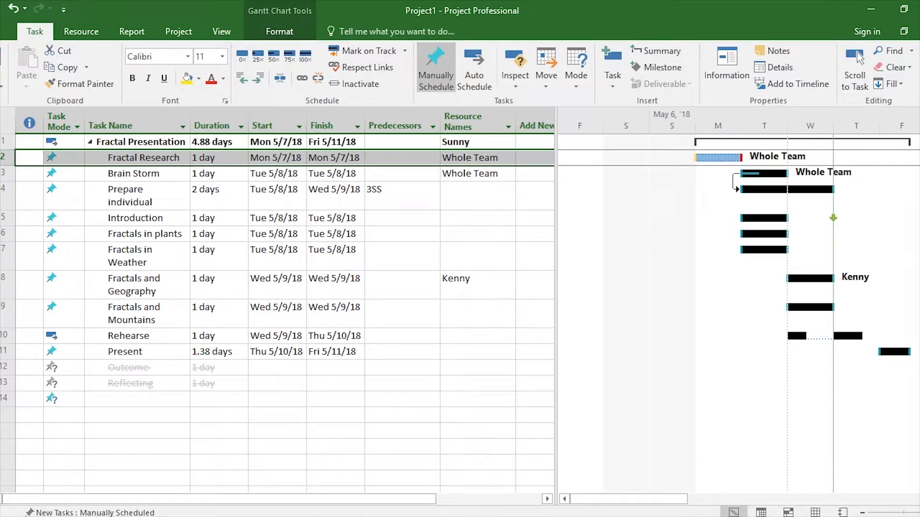
# Try to extend the Fractal Research task by stretching the finish end of its Gantt bar into Tue May 8.
pyautogui.click(916, 512)
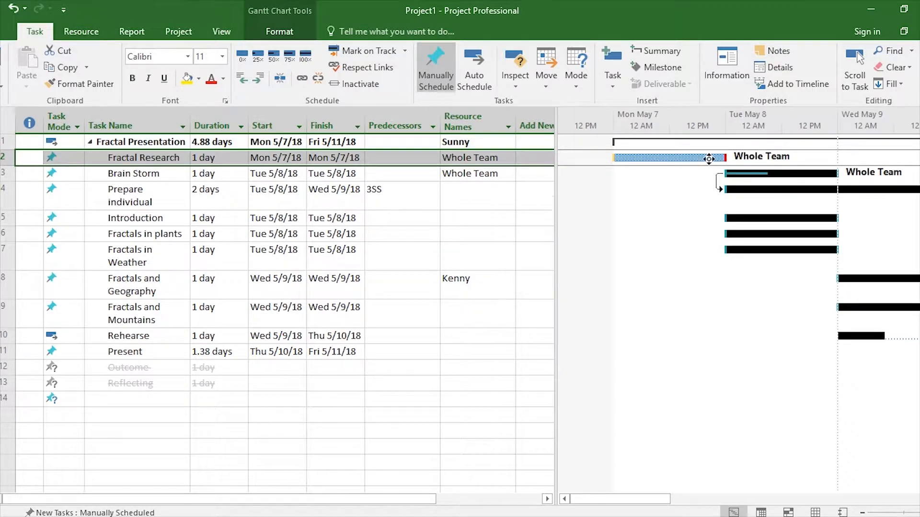
pyautogui.moveTo(727, 158); pyautogui.dragTo(801, 160)
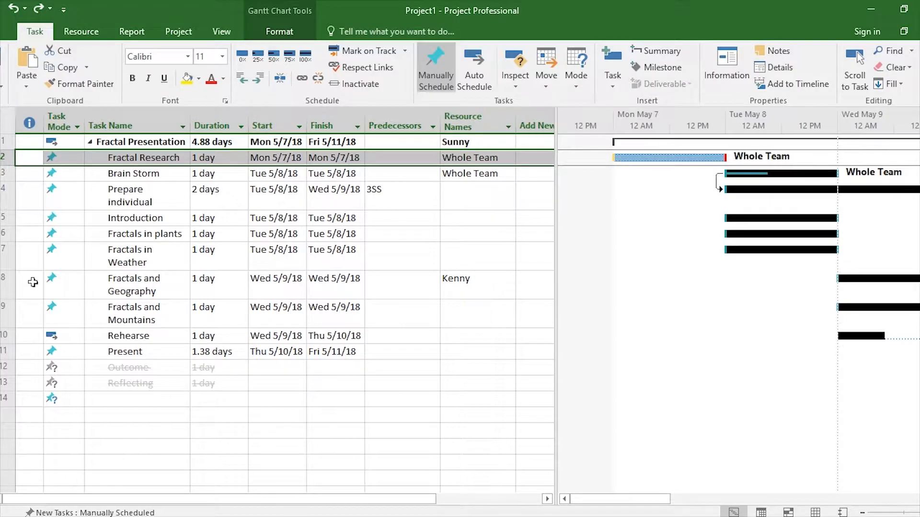
# Try to delete the Fractals and Geography task.
pyautogui.rightClick(33, 282)
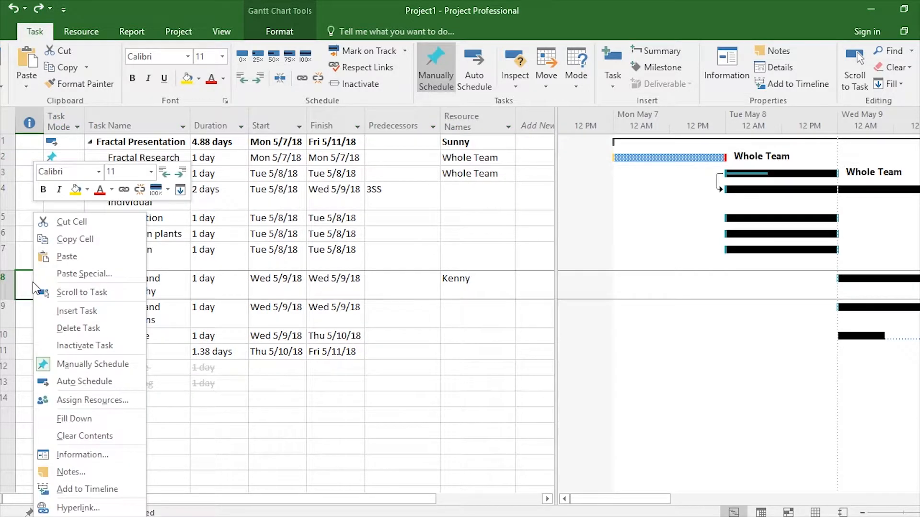
pyautogui.click(56, 327)
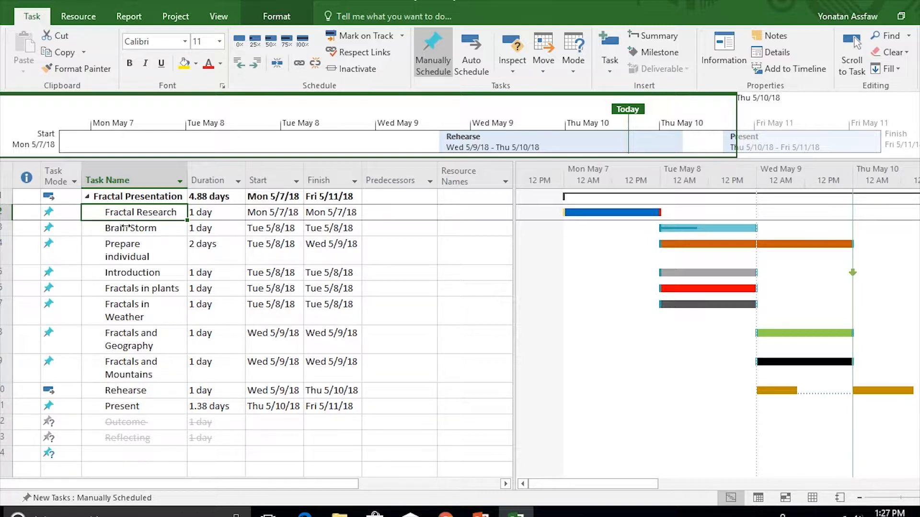
# Link the Fractal Research task to Brain Storm with a Start-to-Start (SS) dependency.
pyautogui.keyDown('shift'); pyautogui.click(129, 227); pyautogui.keyUp('shift')
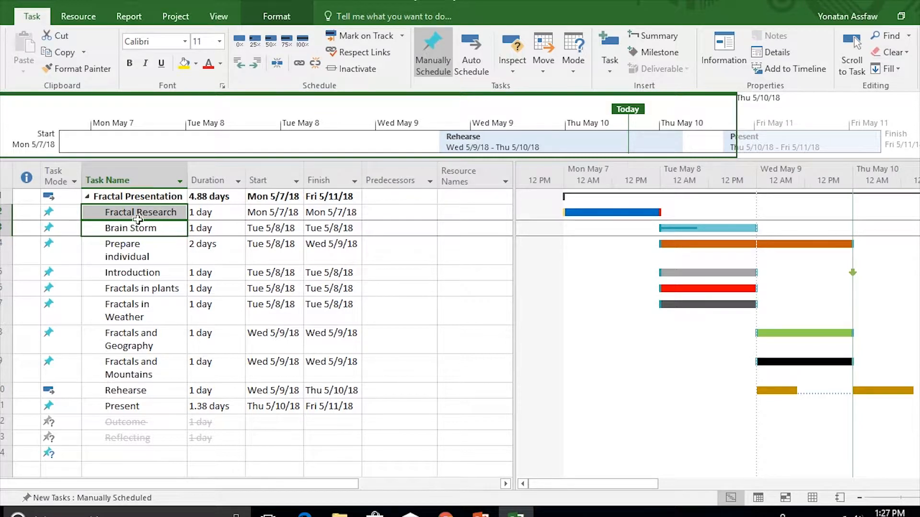
pyautogui.click(300, 67)
pyautogui.moveTo(666, 228)
pyautogui.doubleClick(664, 222)
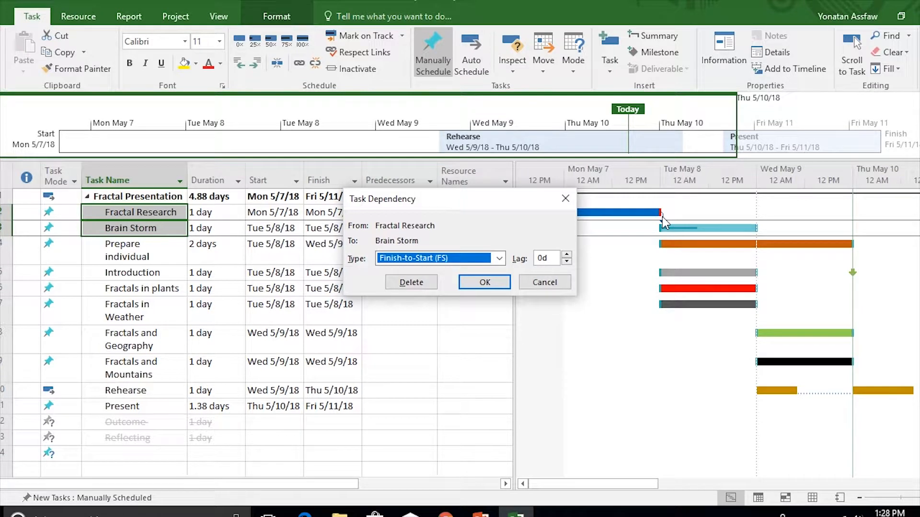
pyautogui.click(500, 258)
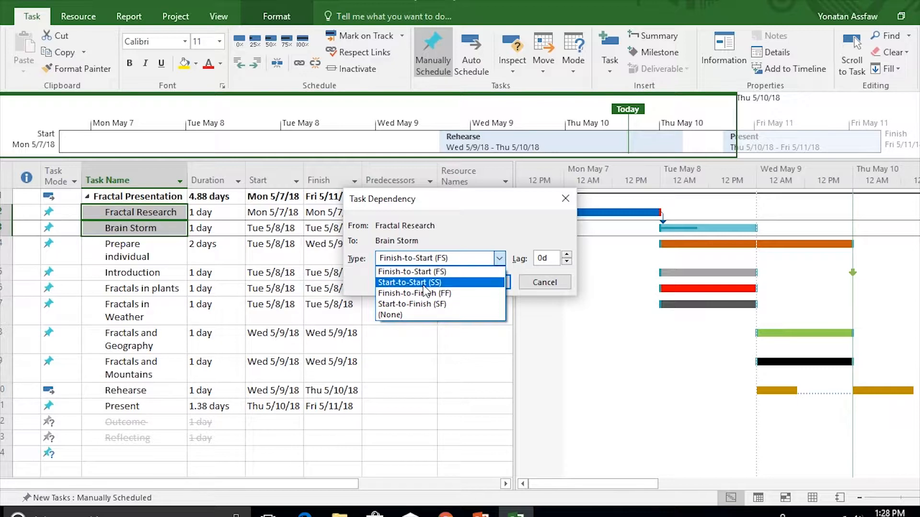
pyautogui.click(424, 285)
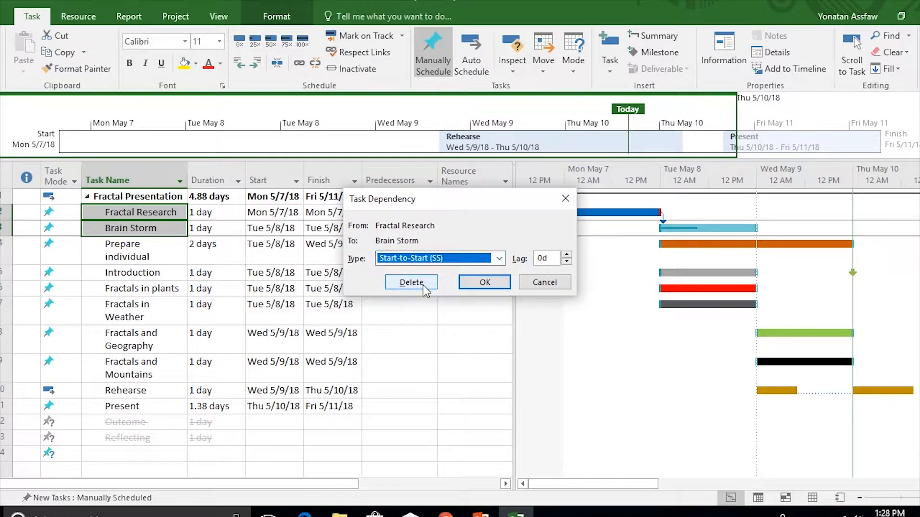
pyautogui.click(485, 282)
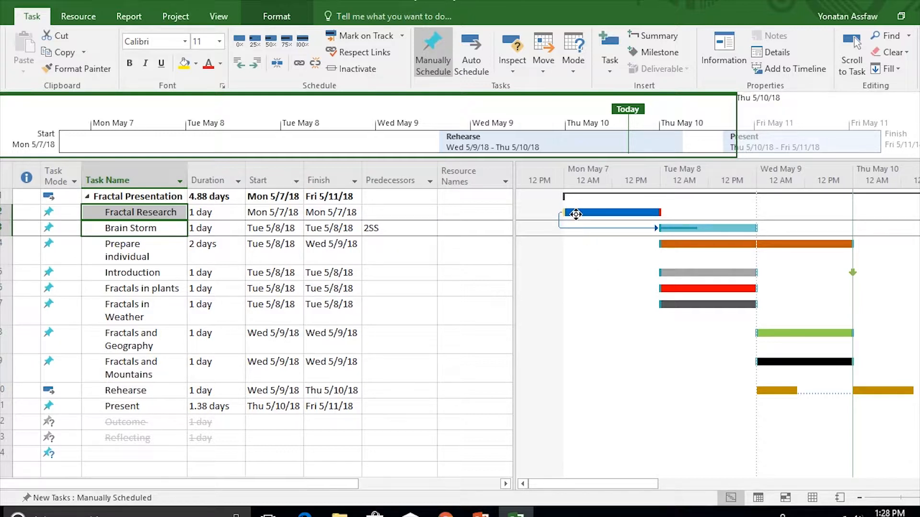
pyautogui.moveTo(569, 211)
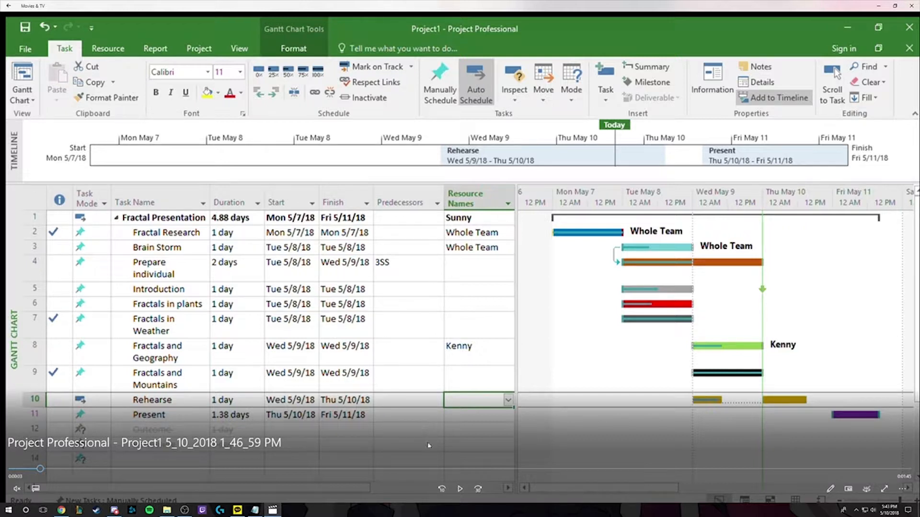
# Play the Project Professional screen recording in Movies & TV, pausing at the Gantt chart and at the Project Overview report.
pyautogui.click(459, 488)
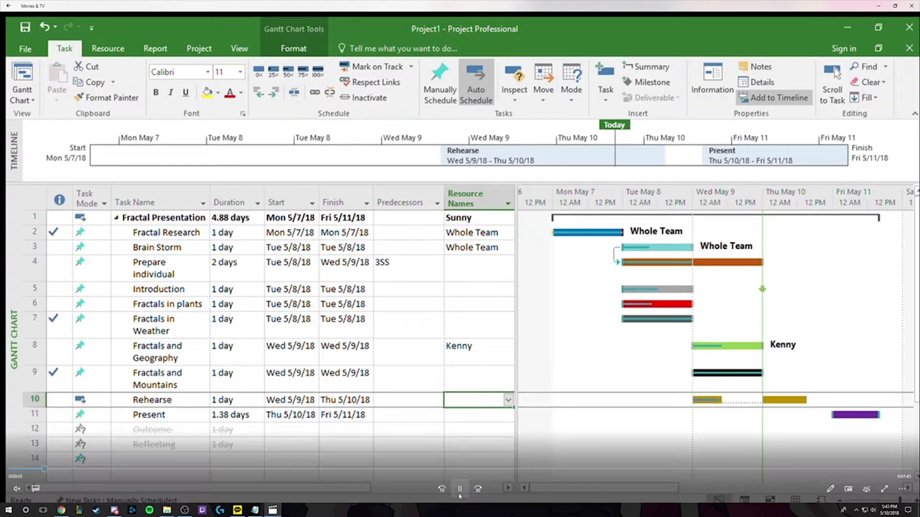
pyautogui.click(197, 373)
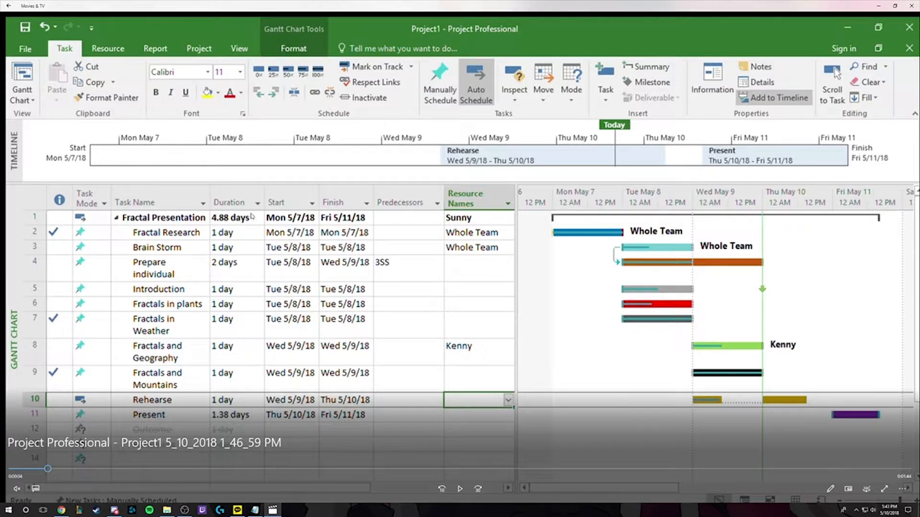
pyautogui.click(462, 488)
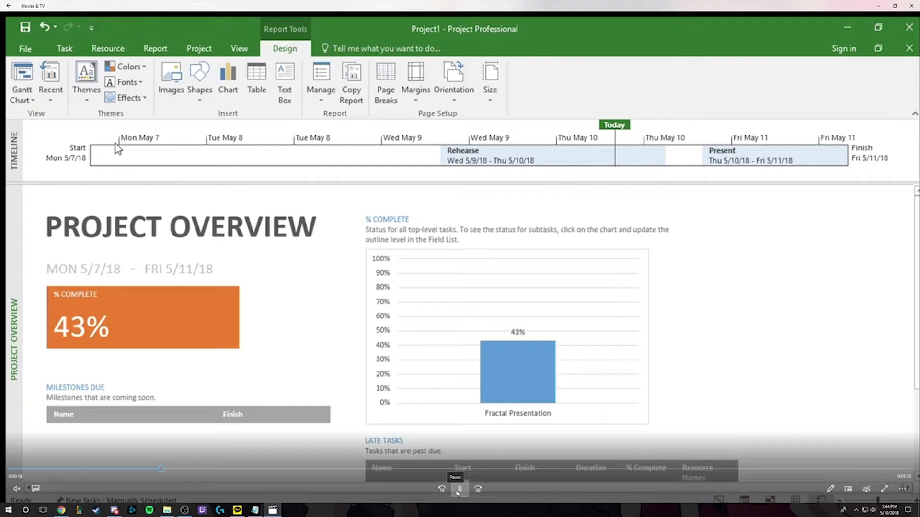
pyautogui.click(459, 489)
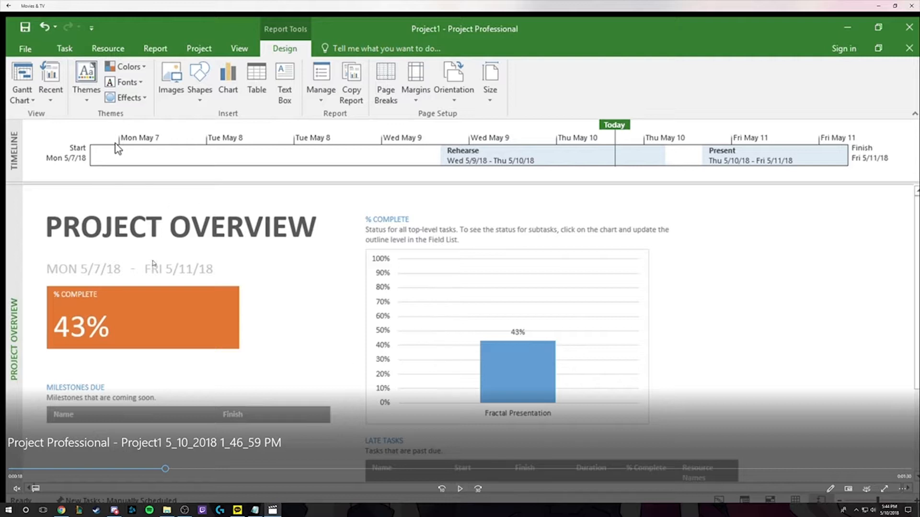
pyautogui.press('space')
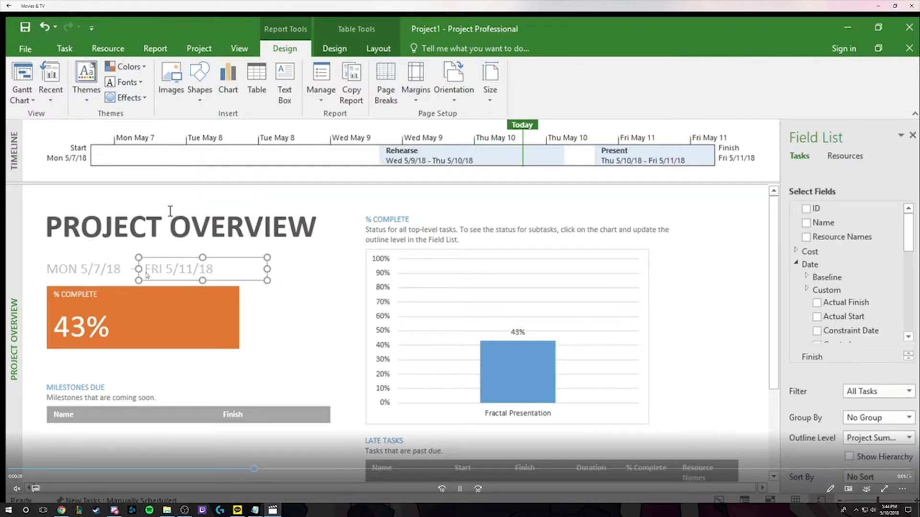
# Review the rest of the Project Overview recording, pausing on the % Complete box and at the updated report with % Work Complete.
pyautogui.click(459, 488)
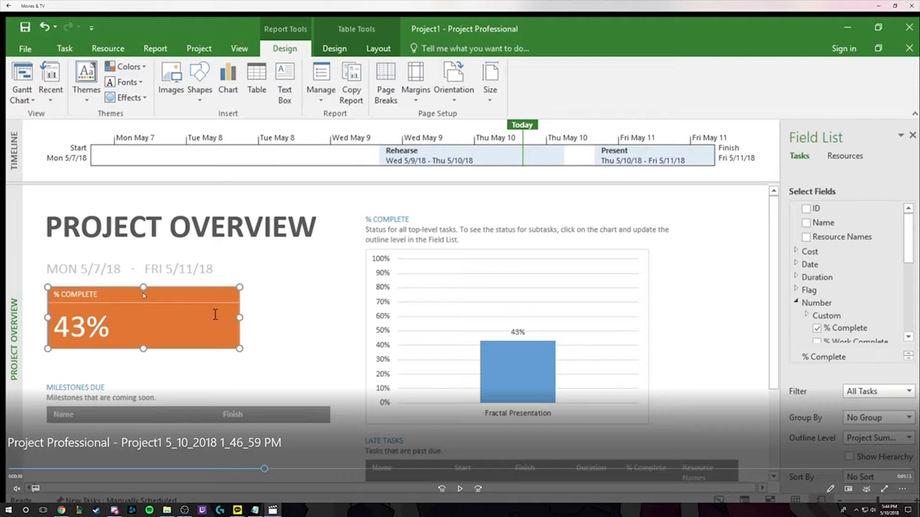
pyautogui.click(460, 488)
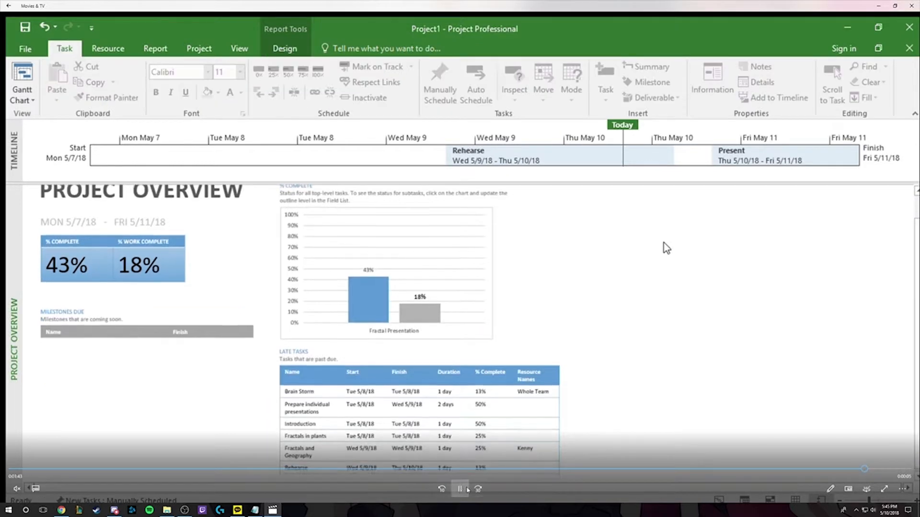
pyautogui.click(460, 489)
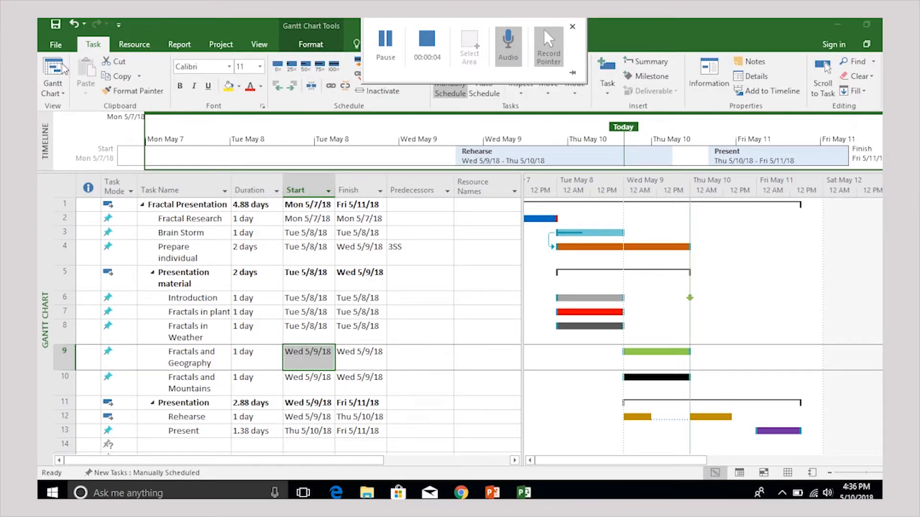
# Switch to the Resource Sheet view and add the first team member's name as a resource with a standard rate of $10/hr.
pyautogui.click(53, 93)
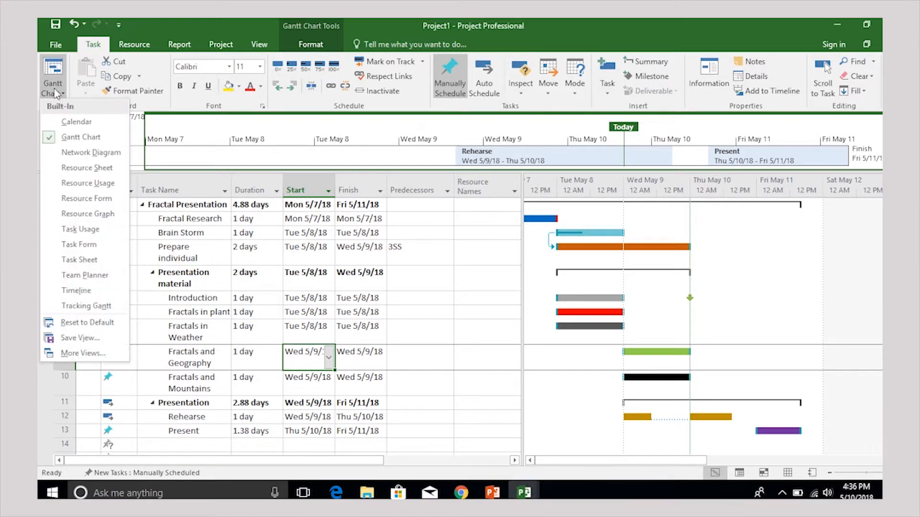
pyautogui.click(87, 167)
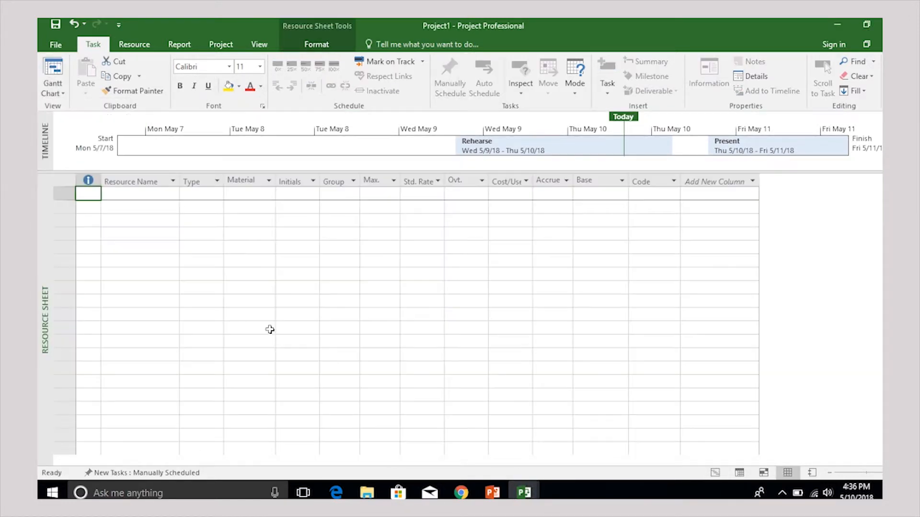
pyautogui.click(138, 194)
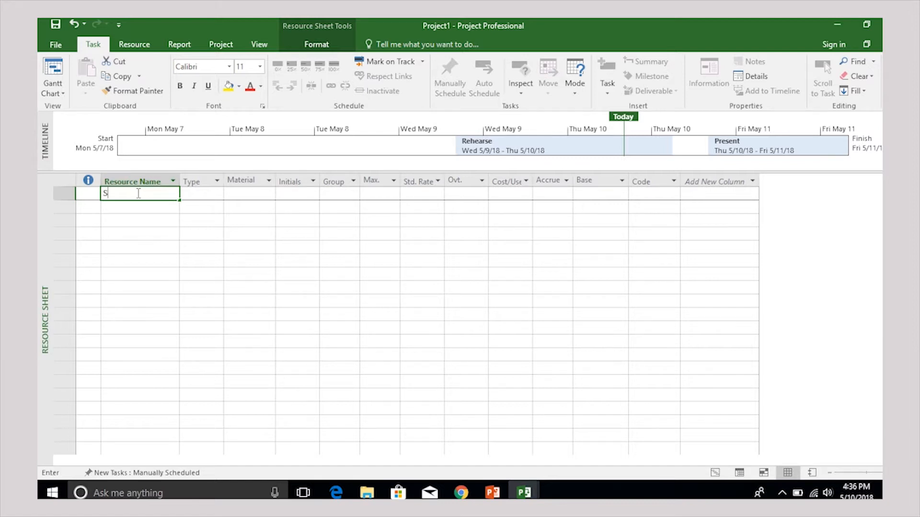
pyautogui.press('BackSpace')
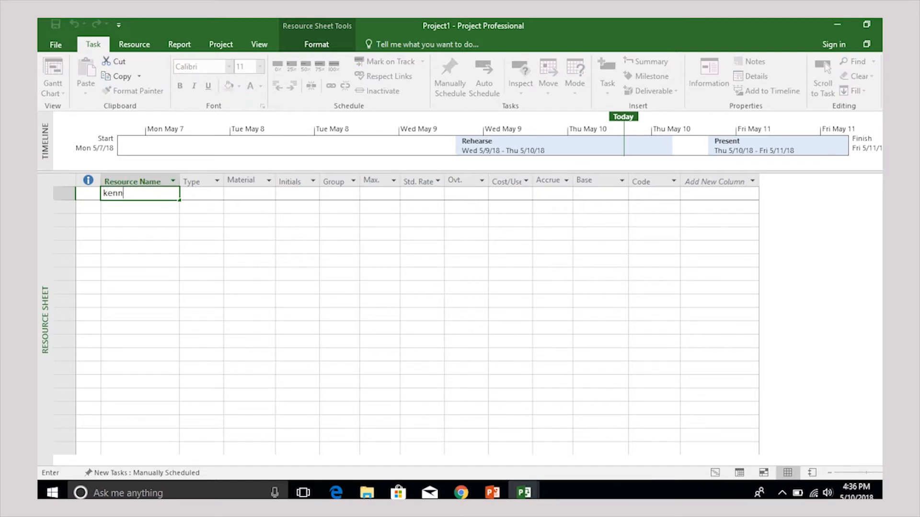
pyautogui.press('Tab')
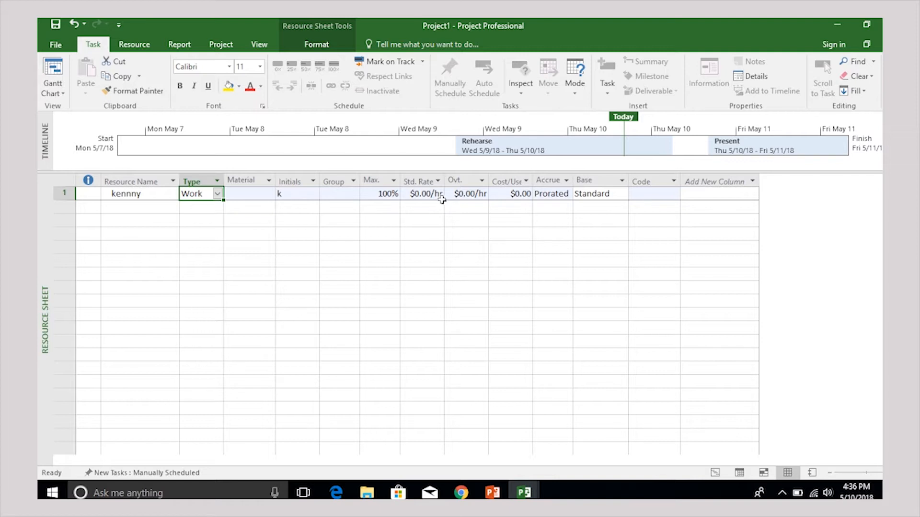
pyautogui.click(429, 194)
pyautogui.write('10')
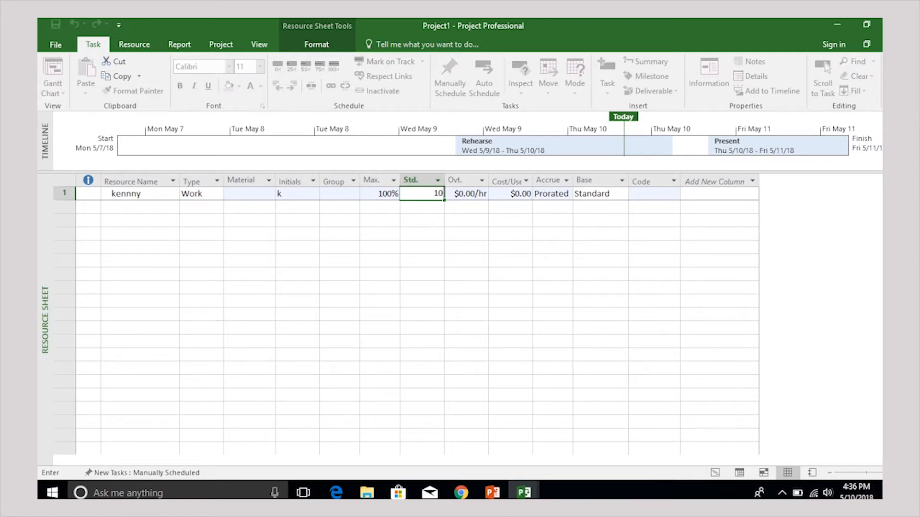
# Add the second team member's name in row 2 of the resource sheet with a standard rate of $12/hr.
pyautogui.click(152, 206)
pyautogui.write('Willam')
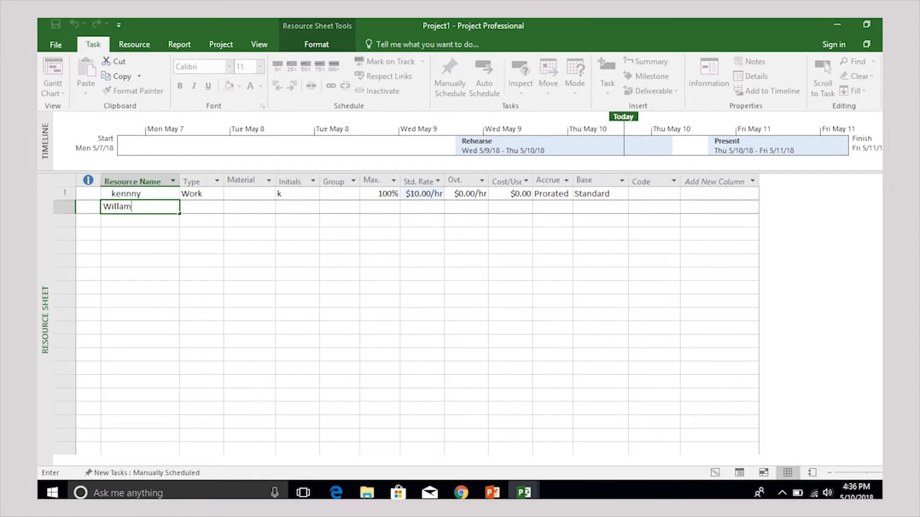
pyautogui.press('Tab')
pyautogui.click(434, 208)
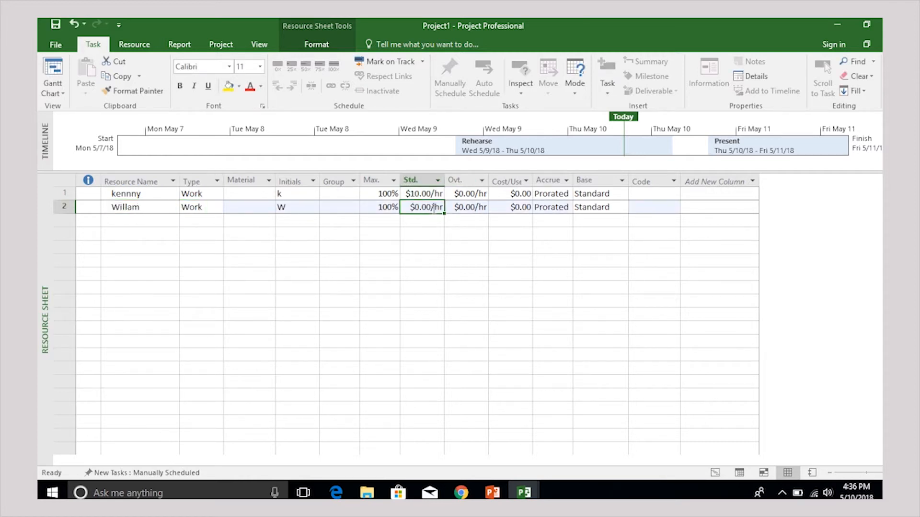
pyautogui.write('12')
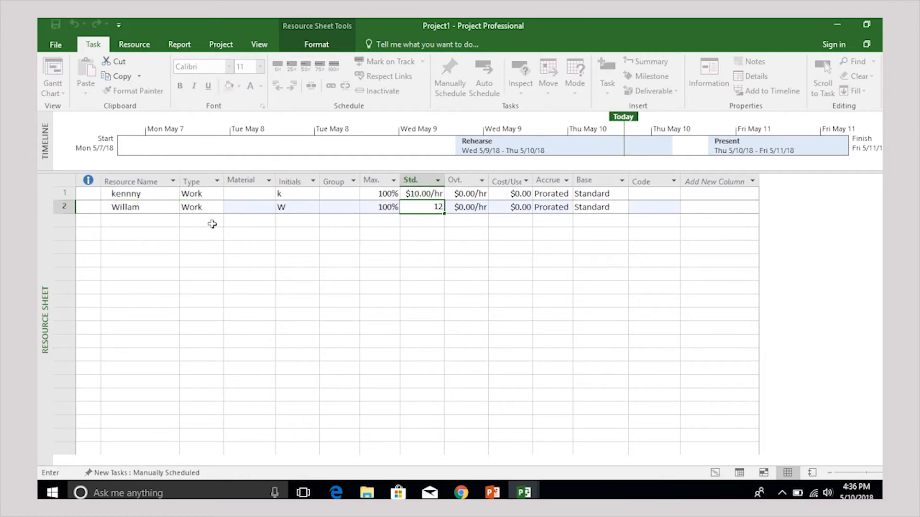
# Add the third team member's name in row 3 of the resource sheet with a standard rate of $10/hr.
pyautogui.click(138, 220)
pyautogui.click(138, 220)
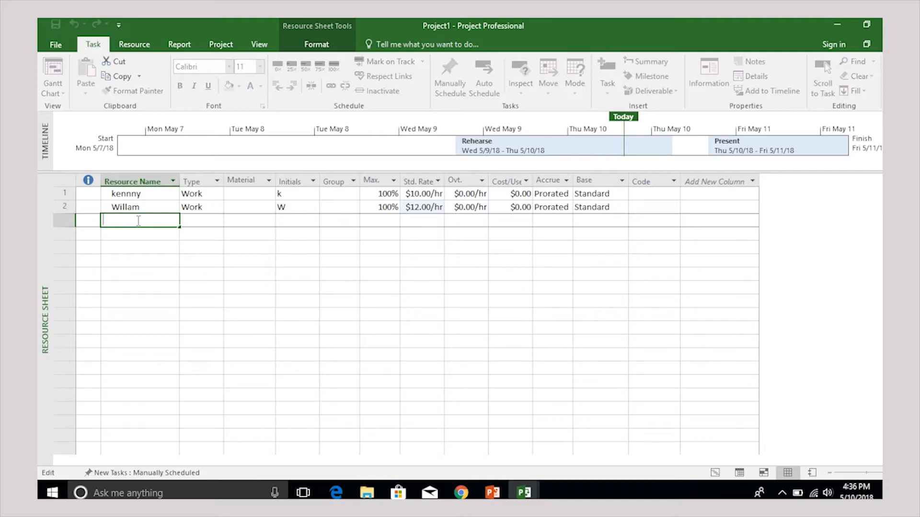
pyautogui.write('Sunny')
pyautogui.press('Tab')
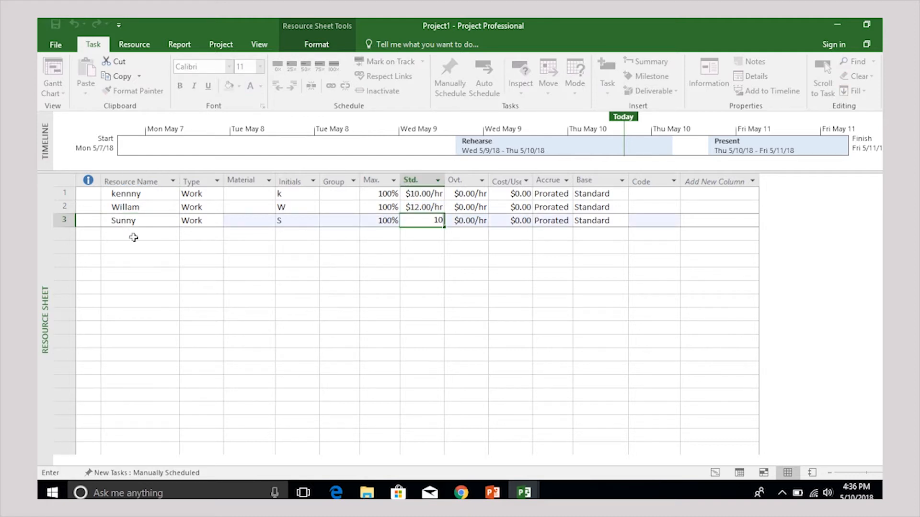
# Add the fourth team member's name in row 4 of the resource sheet with a standard rate of $15/hr.
pyautogui.click(133, 236)
pyautogui.write('Yonathan')
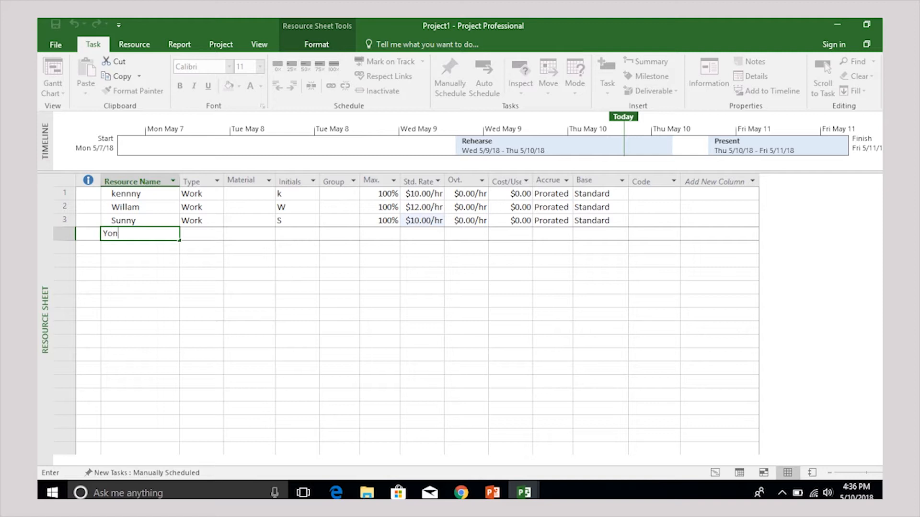
pyautogui.click(412, 236)
pyautogui.write('15')
pyautogui.click(379, 287)
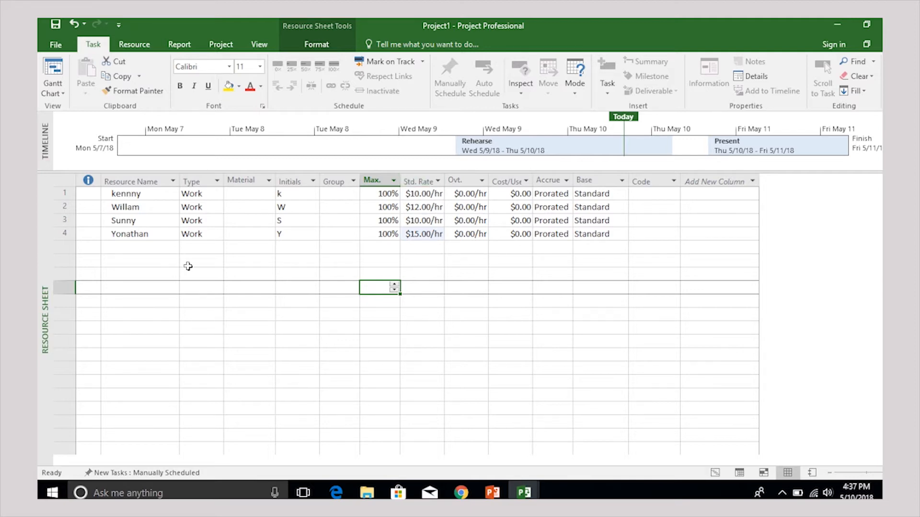
# Add a resource named Usb in row 5 of the resource sheet and set its type to Material.
pyautogui.doubleClick(148, 247)
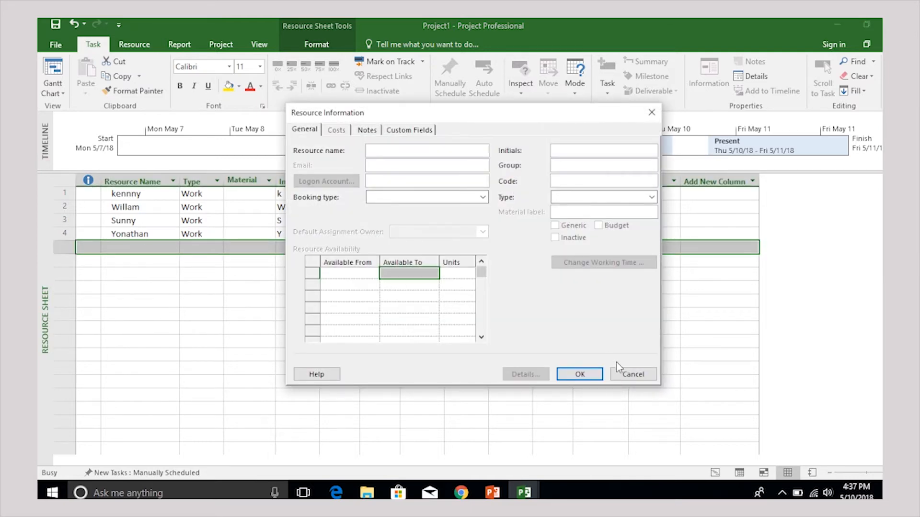
pyautogui.click(618, 375)
pyautogui.write('Usb')
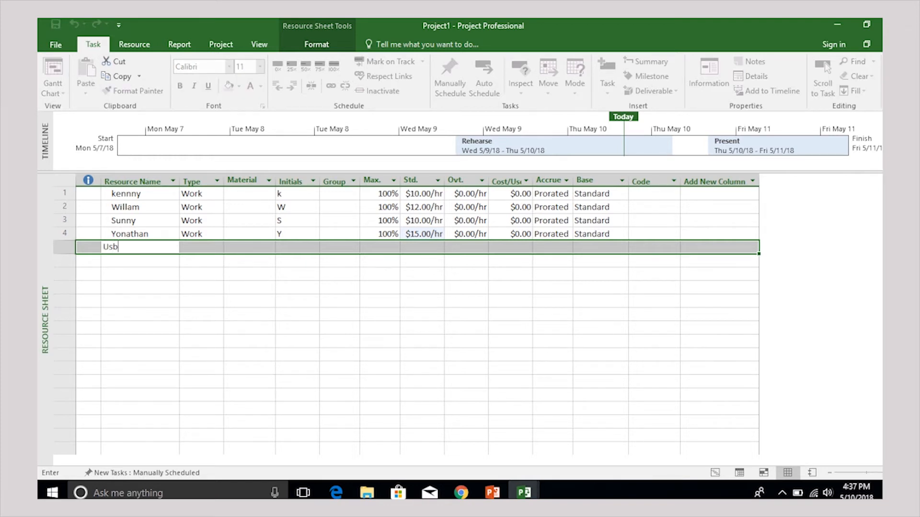
pyautogui.click(339, 247)
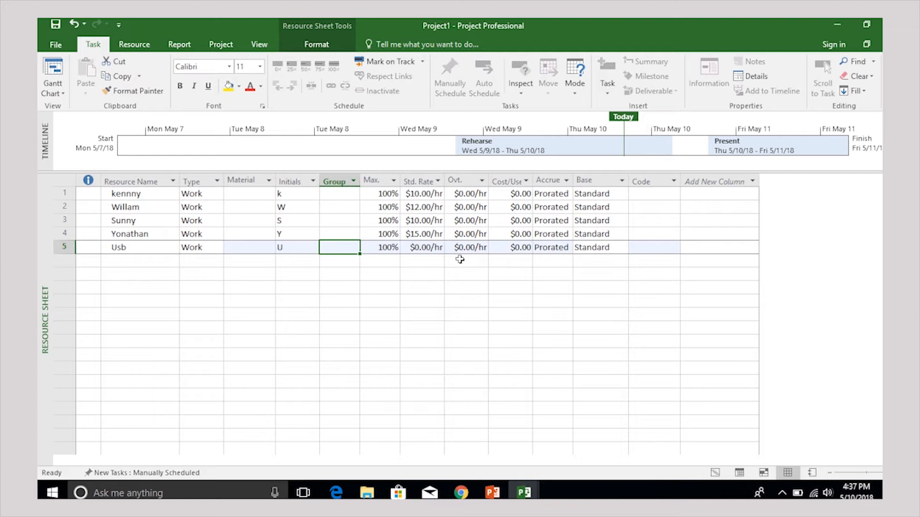
pyautogui.click(215, 248)
pyautogui.click(217, 248)
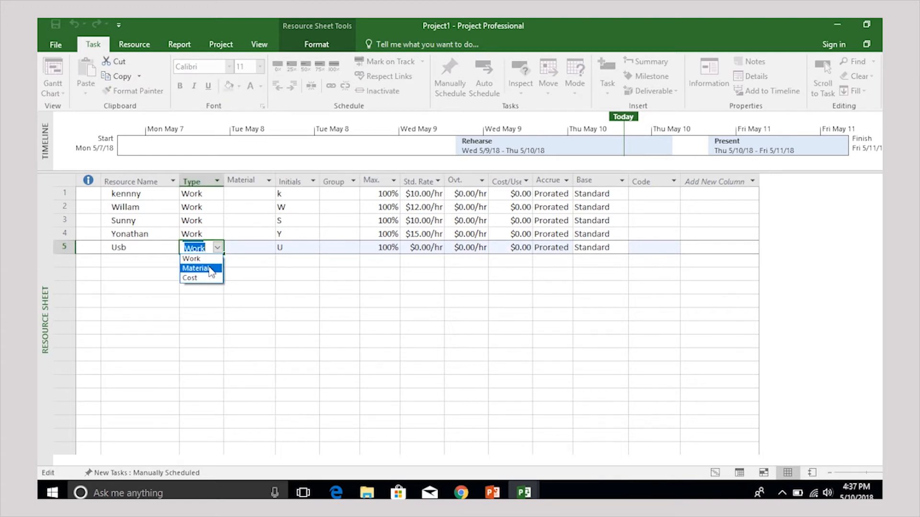
pyautogui.click(211, 270)
# Set the Usb material resource's standard rate to $15.
pyautogui.click(417, 249)
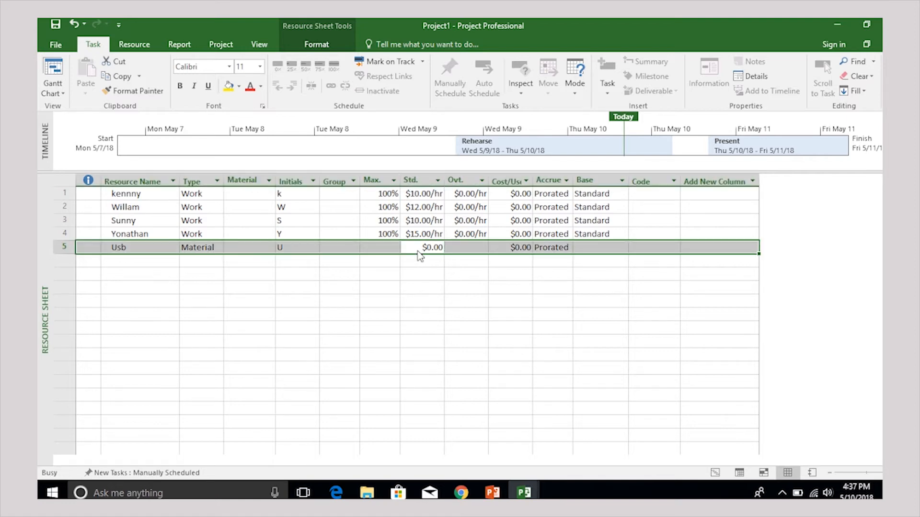
pyautogui.doubleClick(418, 252)
pyautogui.click(587, 373)
pyautogui.write('15')
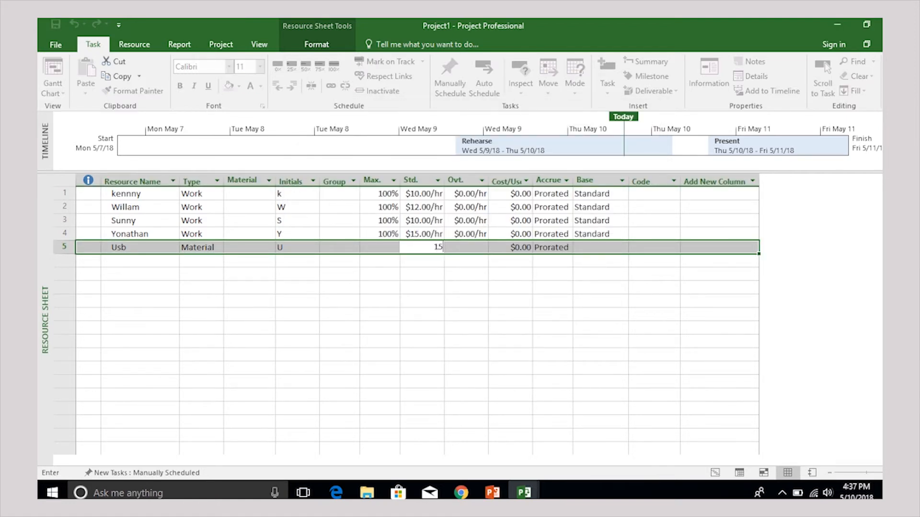
pyautogui.click(466, 341)
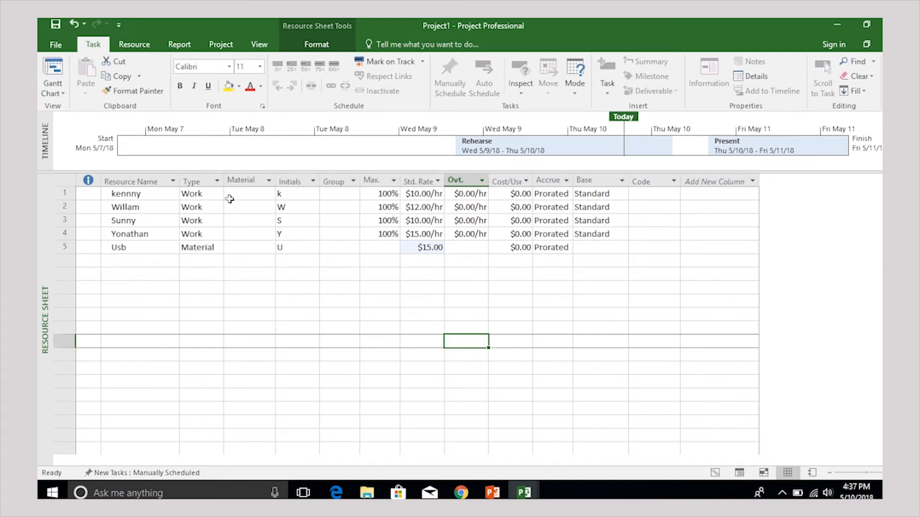
# Return to the Gantt Chart view and assign the resource from row 1 of the resource sheet to the Fractal Research task.
pyautogui.click(49, 83)
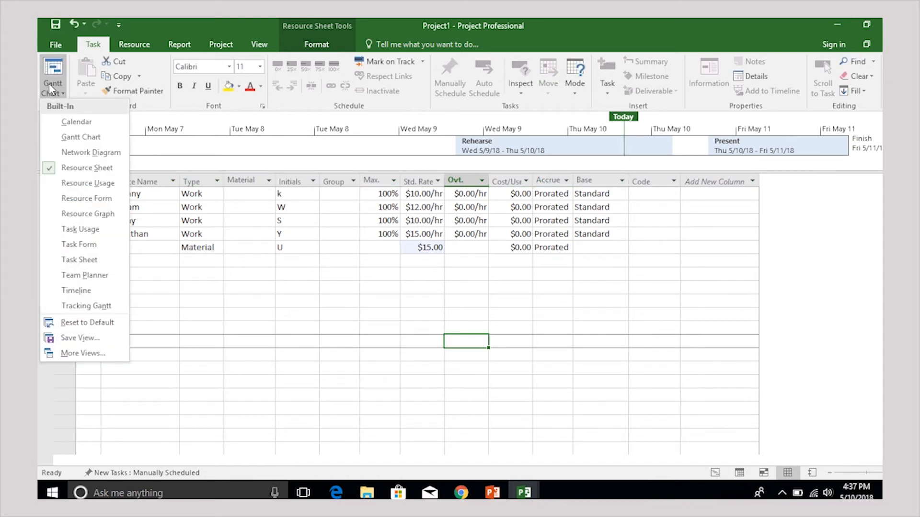
pyautogui.click(77, 130)
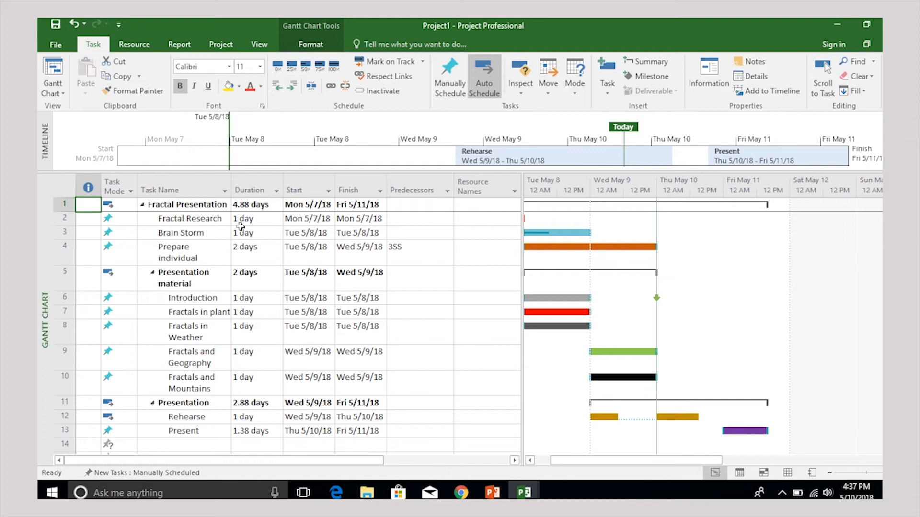
pyautogui.click(204, 221)
pyautogui.click(134, 44)
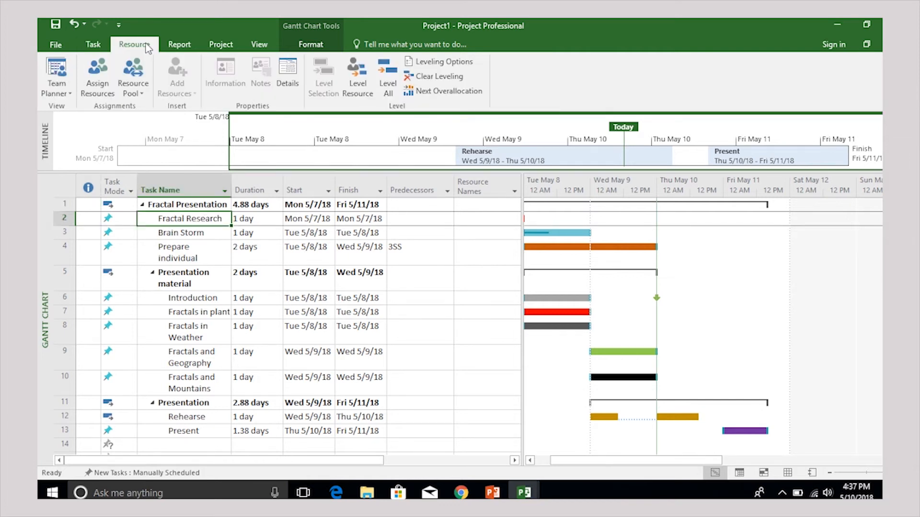
pyautogui.click(179, 46)
pyautogui.click(130, 46)
pyautogui.click(96, 96)
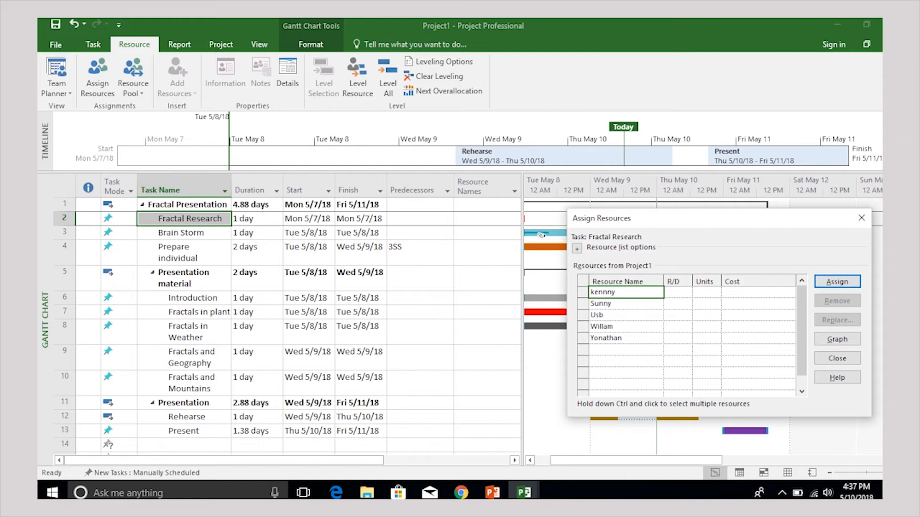
pyautogui.click(837, 282)
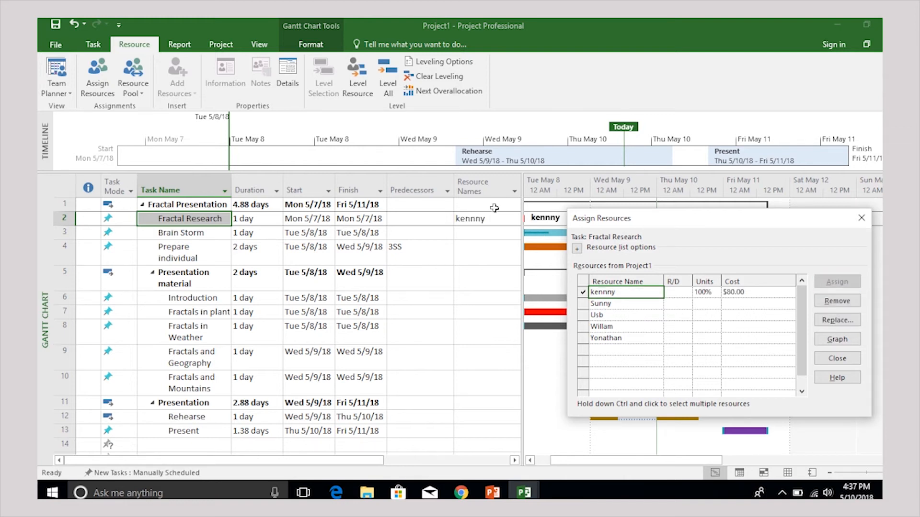
# Assign the $12/hr team member to the Brain Storm task.
pyautogui.click(187, 235)
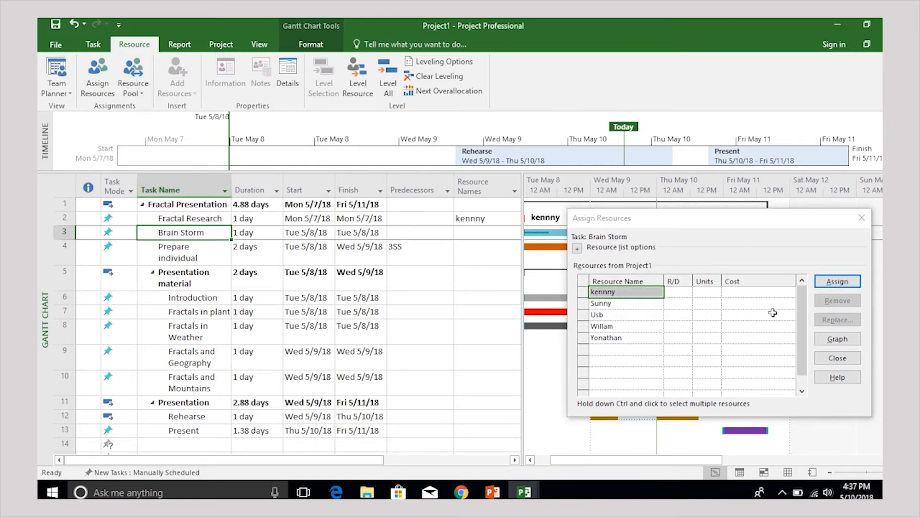
pyautogui.click(612, 328)
pyautogui.click(837, 282)
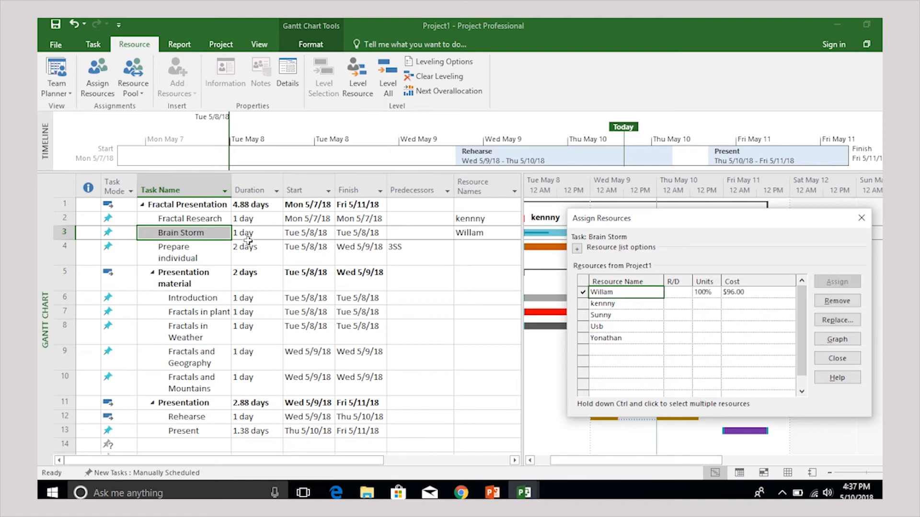
# Assign the team member from row 3 of the resource sheet to the Prepare individual presentations task.
pyautogui.click(196, 247)
pyautogui.click(601, 303)
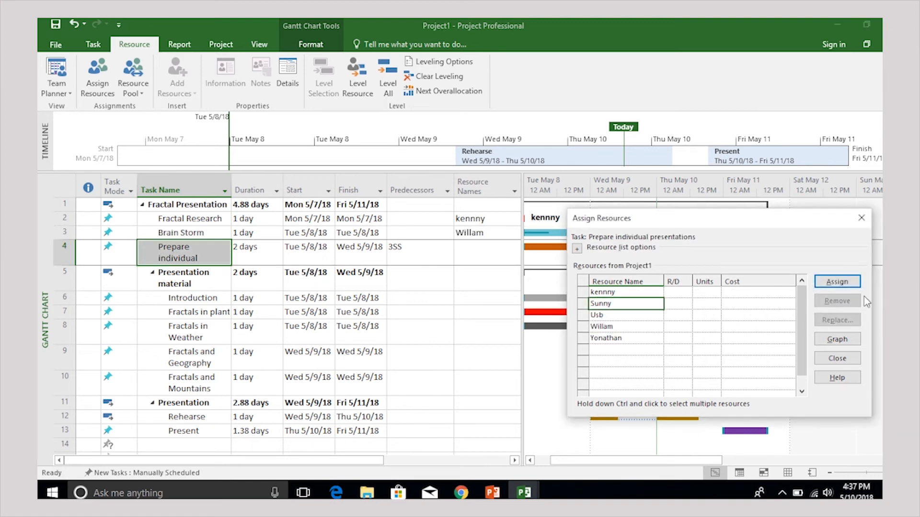
pyautogui.click(853, 283)
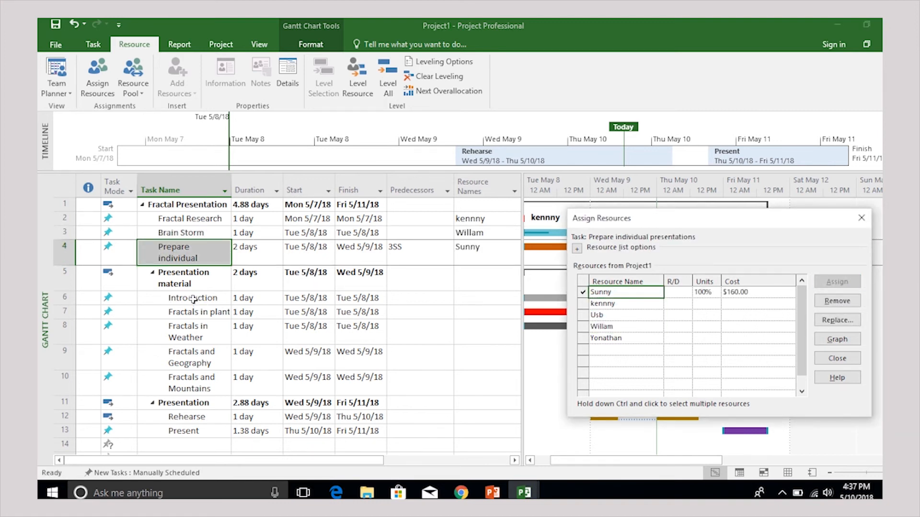
# Assign the team member from row 3 of the resource sheet to the Introduction, Fractals in plants and Fractals in Weather tasks together.
pyautogui.moveTo(194, 299); pyautogui.dragTo(192, 326)
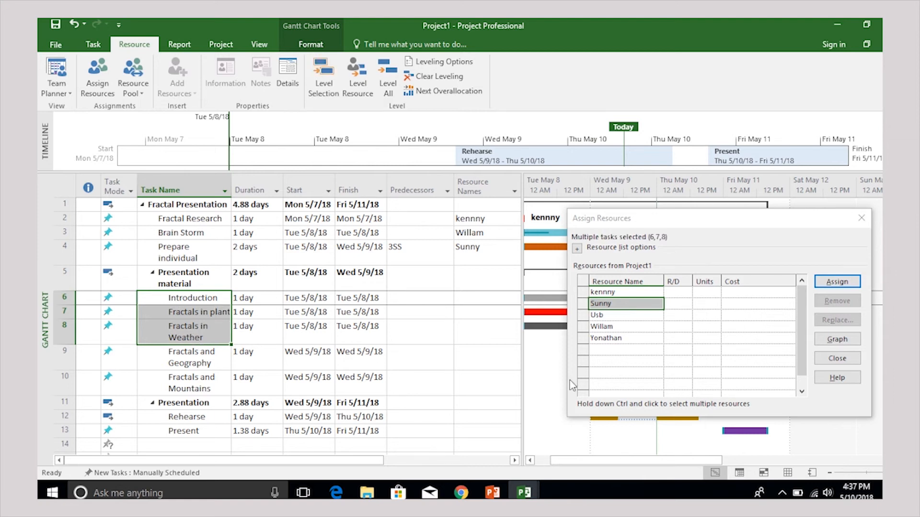
pyautogui.click(600, 328)
pyautogui.click(608, 305)
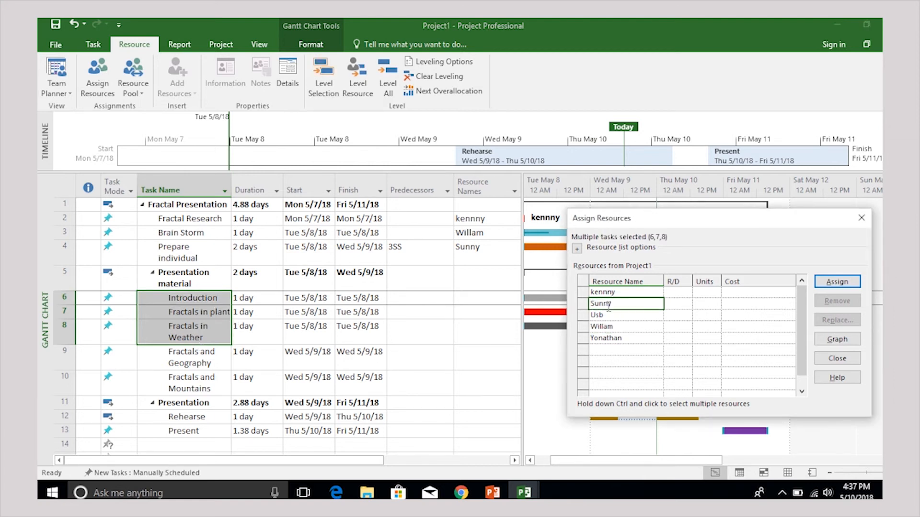
pyautogui.click(837, 282)
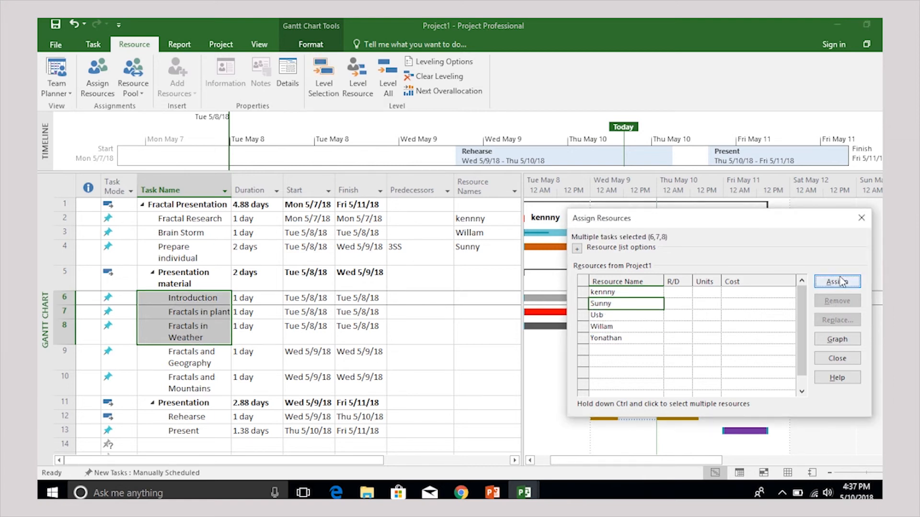
# Assign the $12/hr team member to the Introduction, Fractals in plants and Fractals in Weather tasks as an additional resource.
pyautogui.click(609, 317)
pyautogui.click(620, 327)
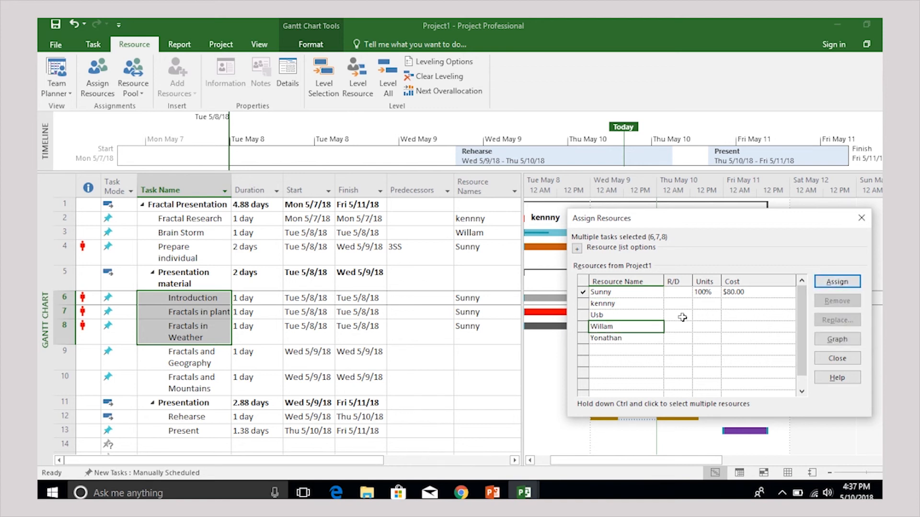
pyautogui.click(837, 282)
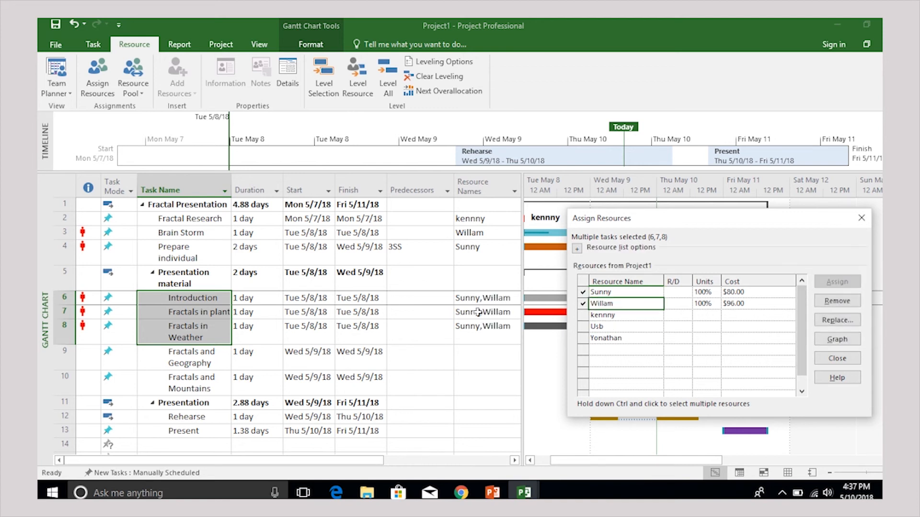
# Assign the team members from rows 1 and 3 of the resource sheet to the Fractals and Geography and Fractals and Mountains tasks.
pyautogui.click(193, 351)
pyautogui.keyDown('shift'); pyautogui.click(192, 383); pyautogui.keyUp('shift')
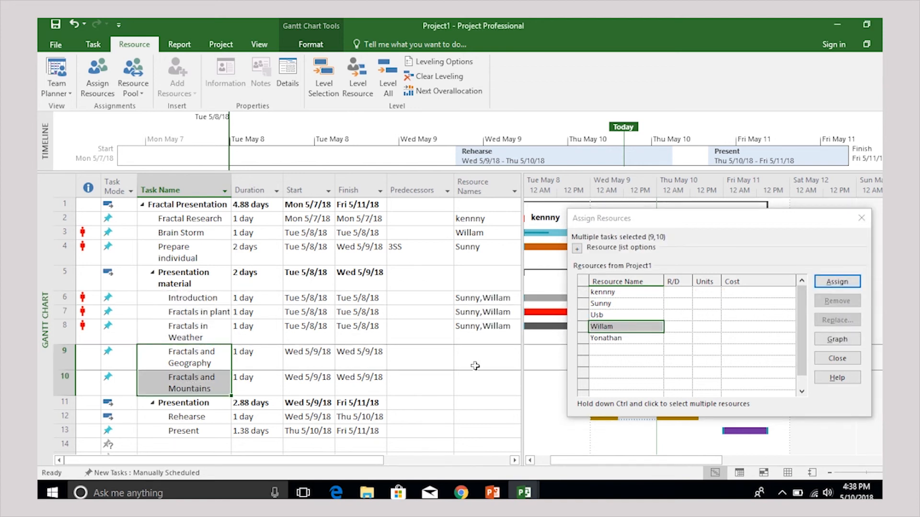
pyautogui.click(601, 293)
pyautogui.click(842, 282)
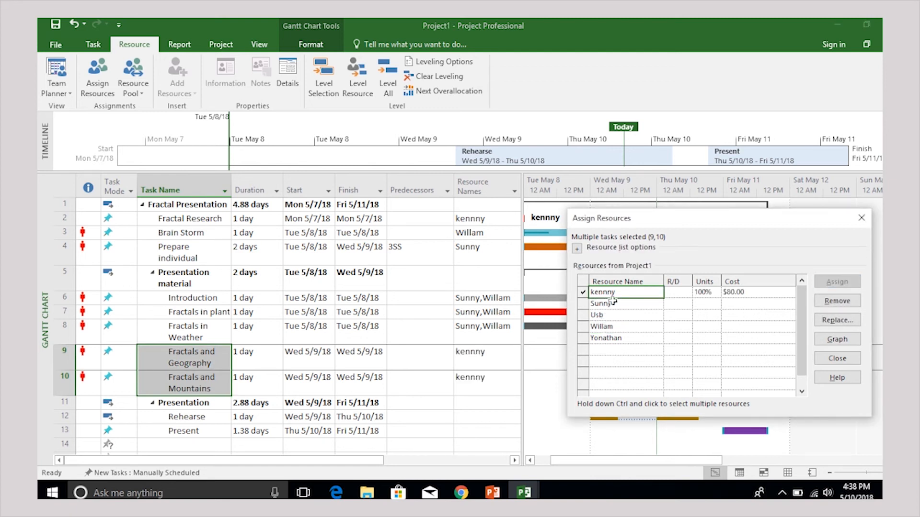
pyautogui.click(850, 286)
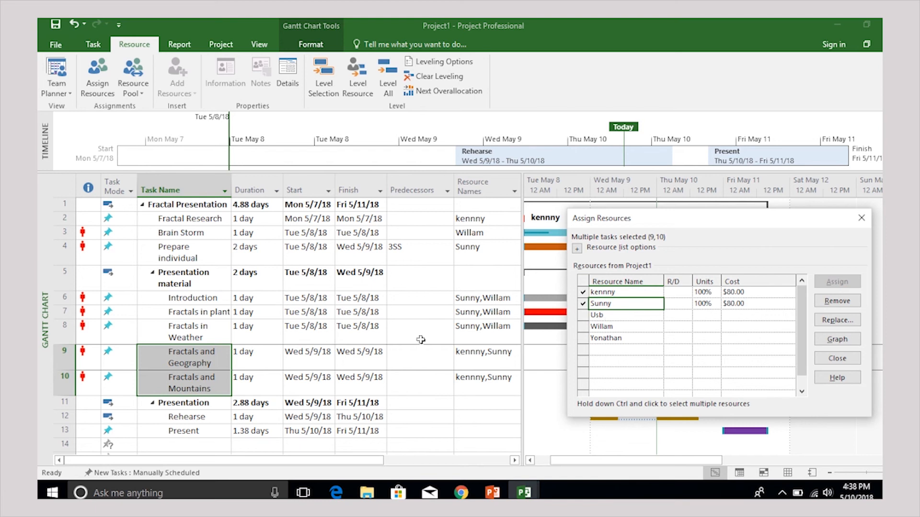
# Assign all the project's resources, including the Usb material, to the Present task.
pyautogui.scroll(-1, 263, 391)
pyautogui.click(207, 387)
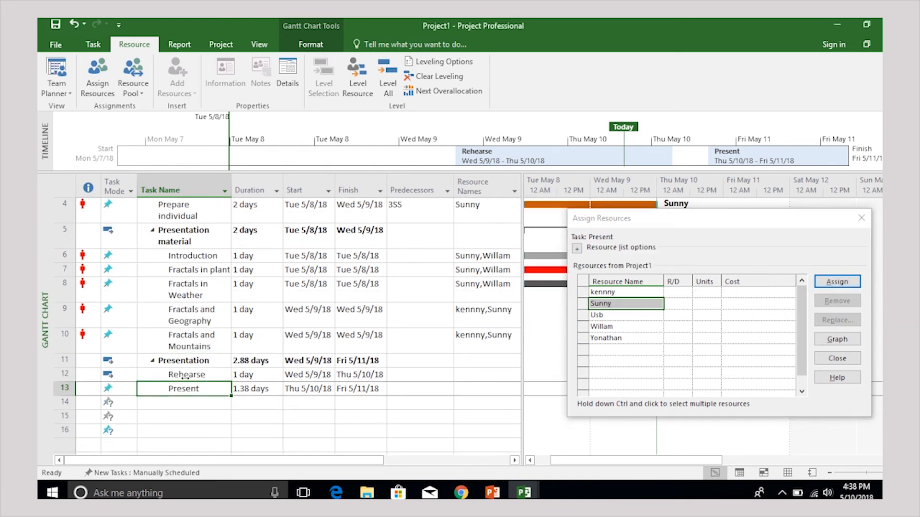
pyautogui.moveTo(616, 362); pyautogui.dragTo(669, 293)
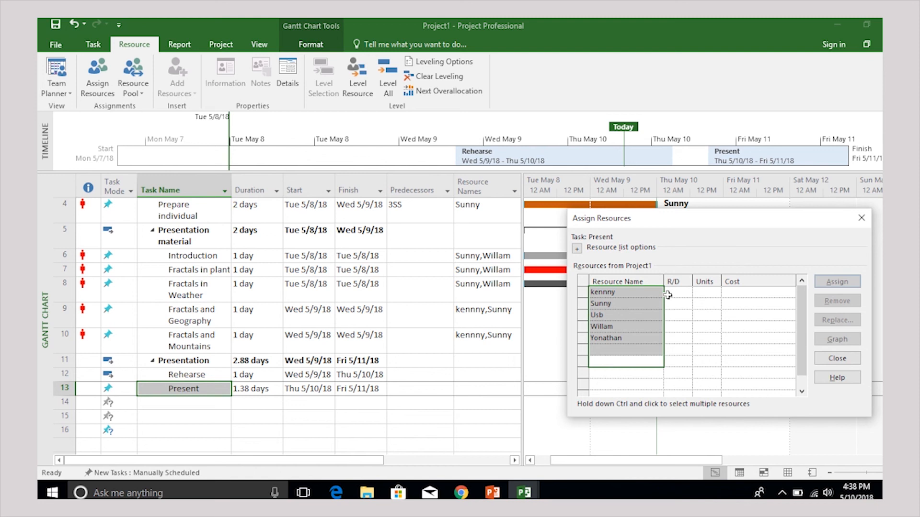
pyautogui.click(837, 282)
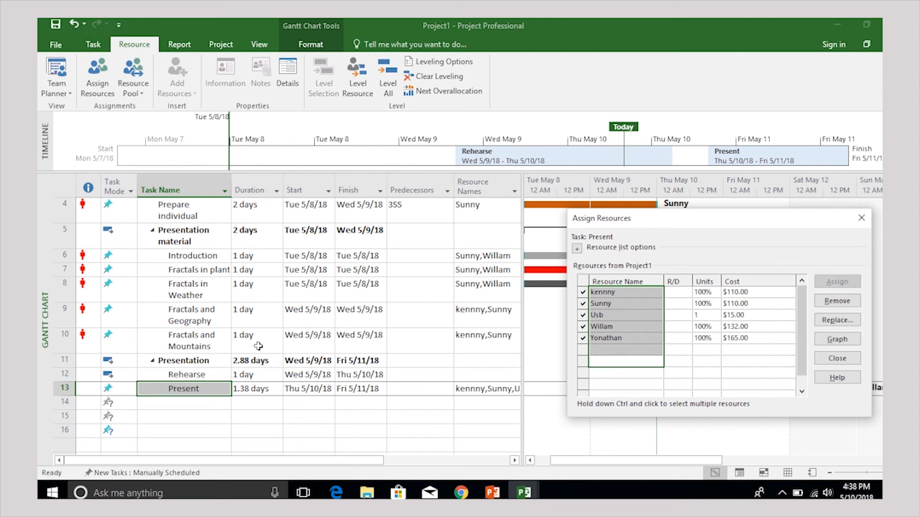
# Assign all the project's resources, including the Usb material, to the Rehearse task and finish assigning resources.
pyautogui.click(193, 377)
pyautogui.moveTo(675, 373); pyautogui.dragTo(603, 292)
pyautogui.click(844, 287)
pyautogui.moveTo(357, 380); pyautogui.dragTo(359, 388)
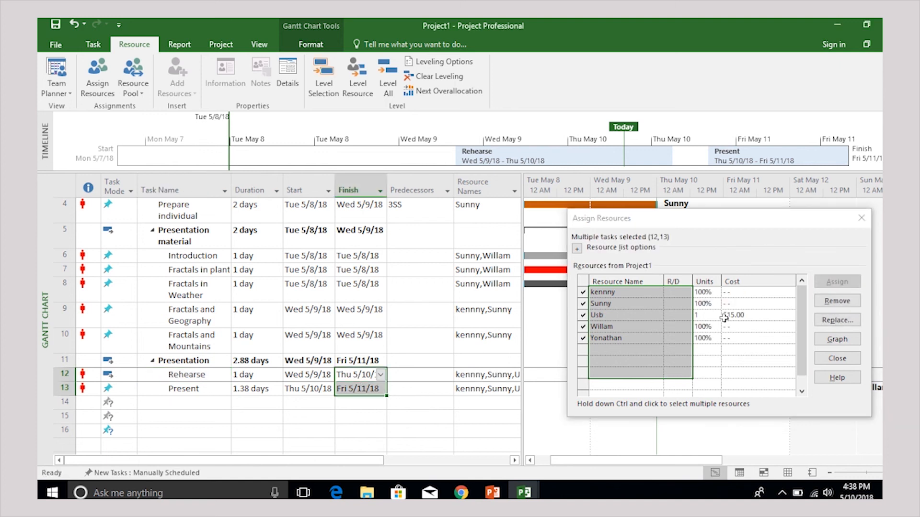
pyautogui.click(837, 359)
pyautogui.hscroll(-1, 729, 329)
pyautogui.hscroll(2, 729, 329)
pyautogui.hscroll(-2, 729, 330)
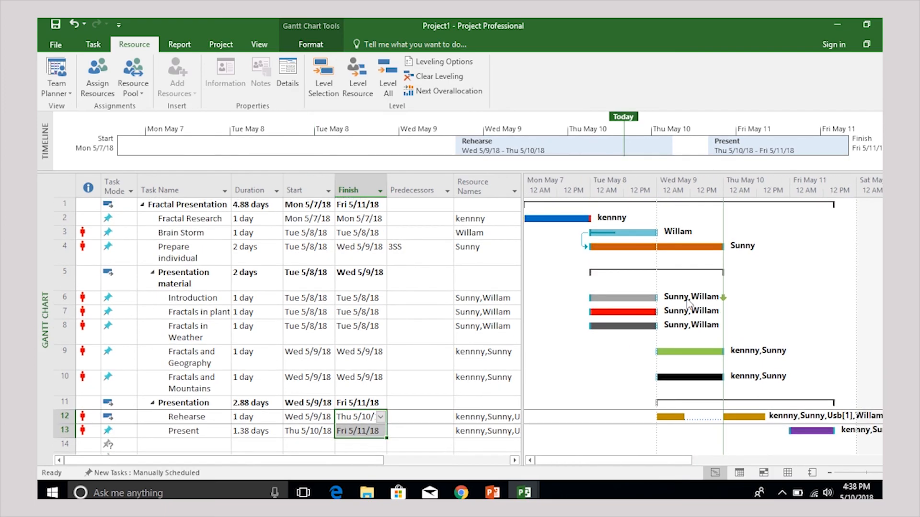